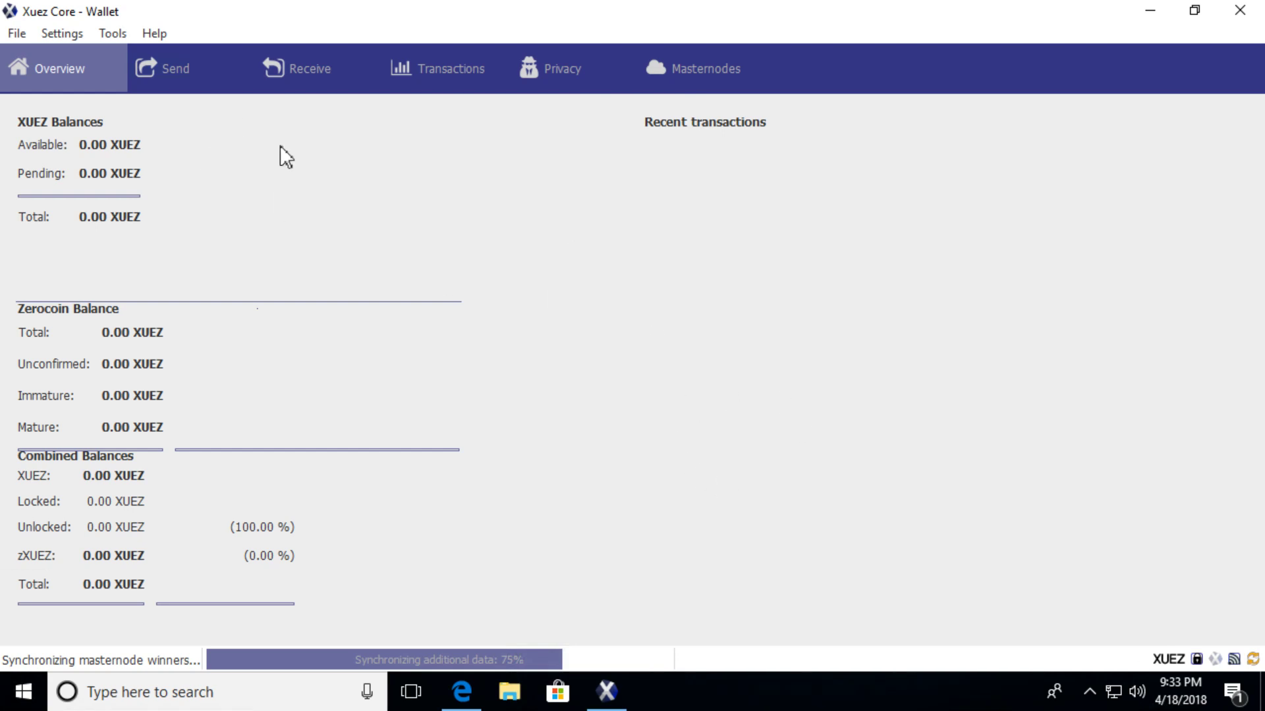
Open the wallet's debug console from the Tools menu and centre its window
left_click(106, 34)
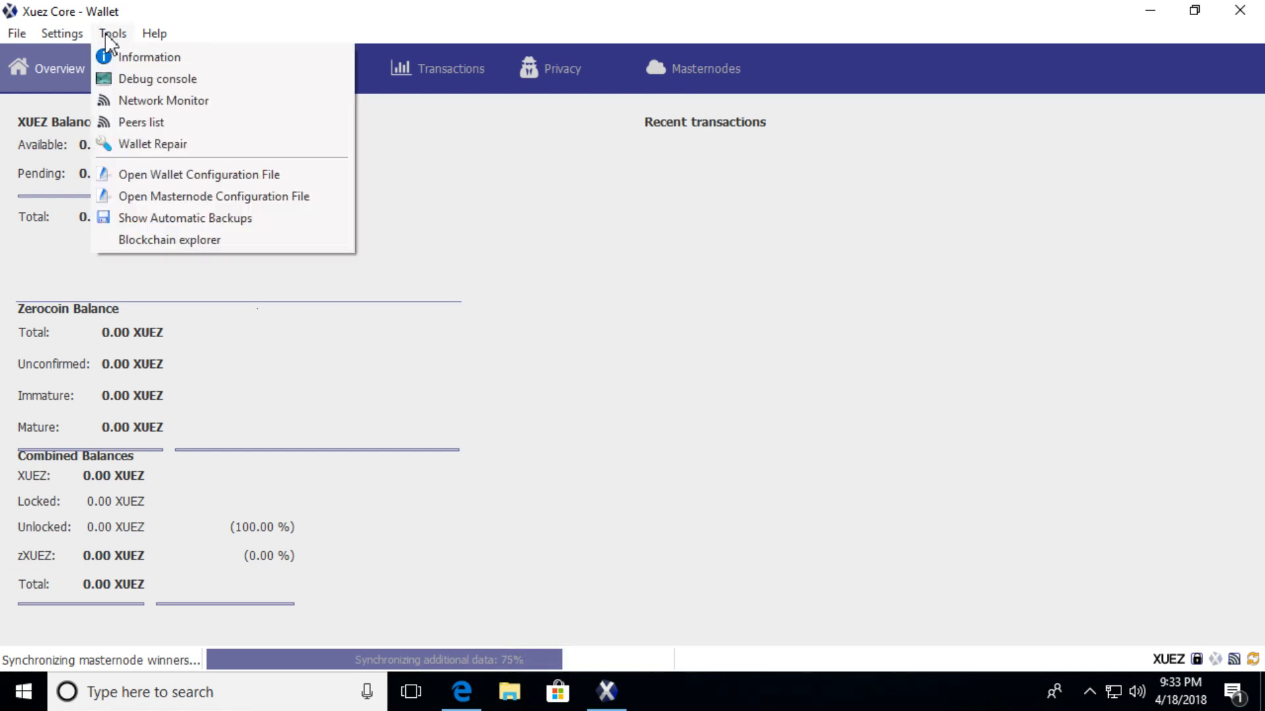
left_click(112, 78)
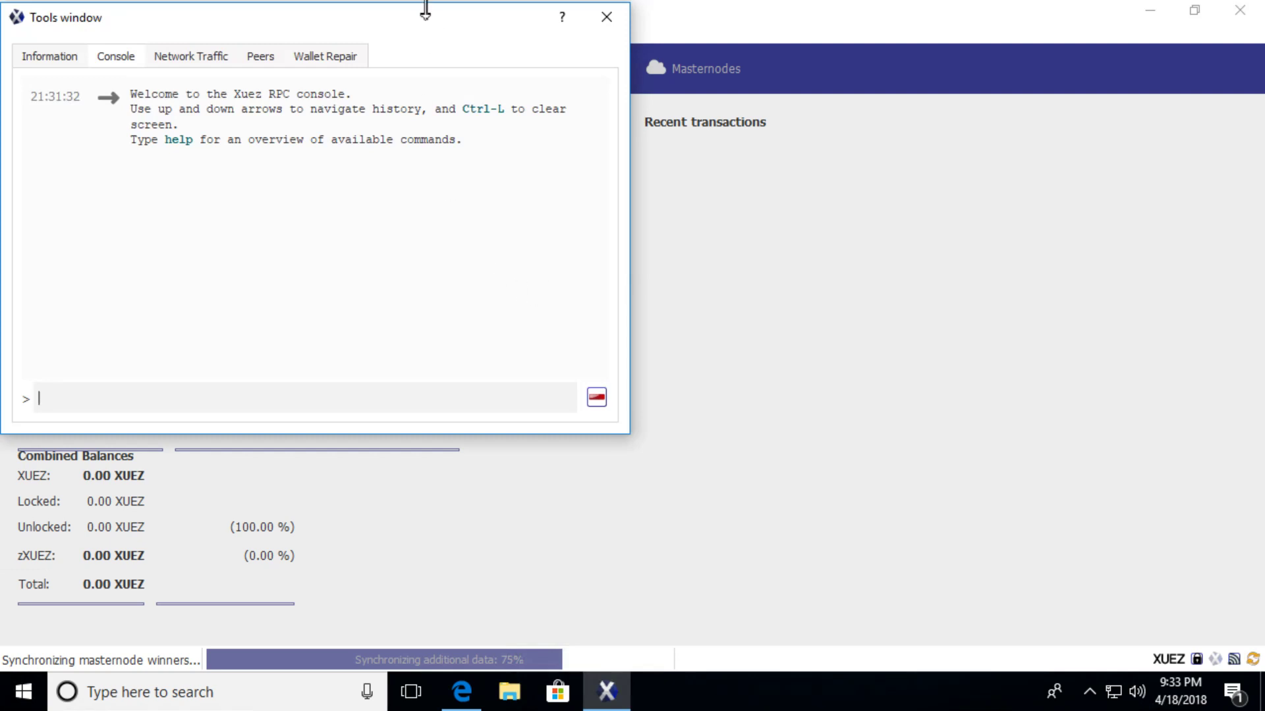
left_click_drag(426, 12, 722, 115)
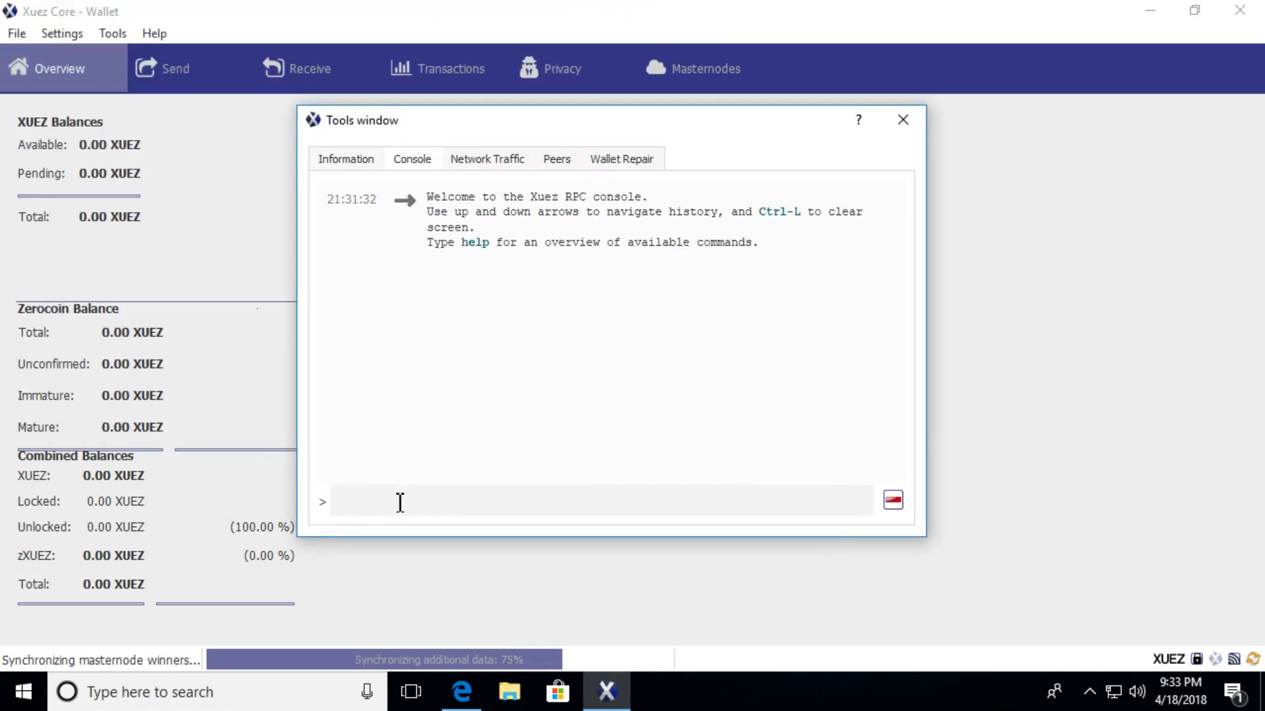
type("setgen")
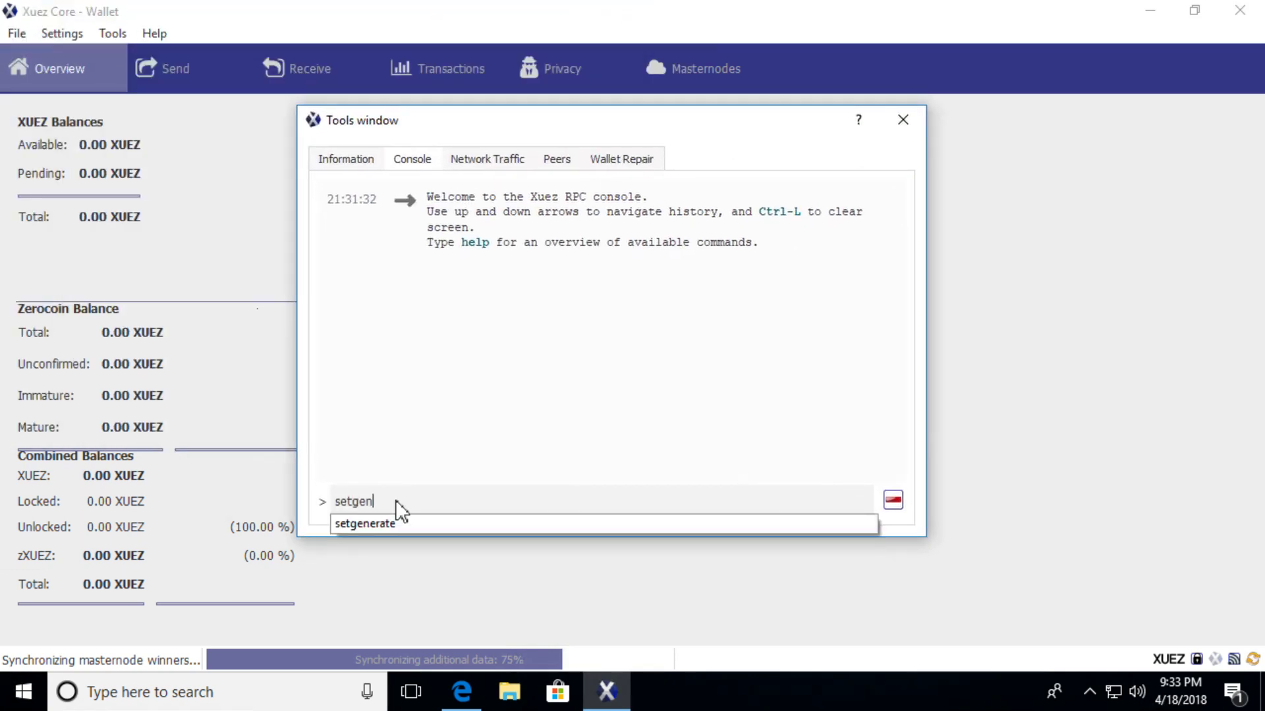
Run 'setgenerate true' in the console to start CPU mining
key("Down")
key("Return")
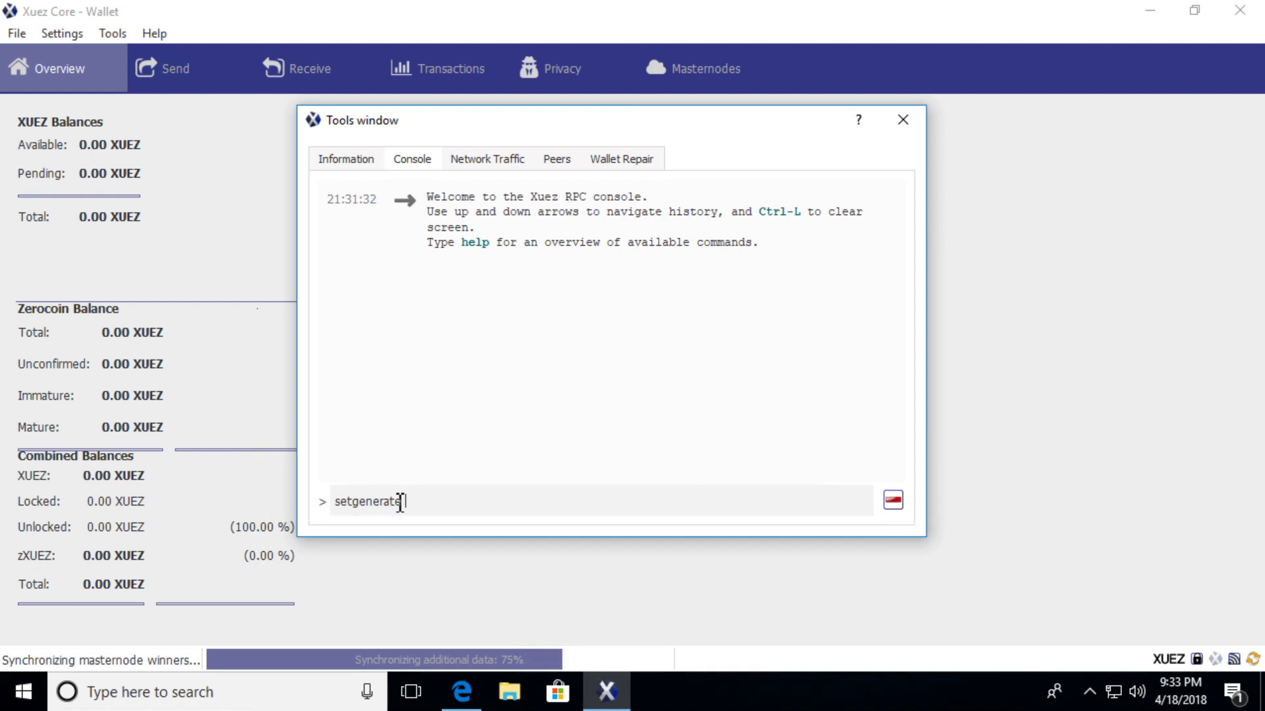
type("true")
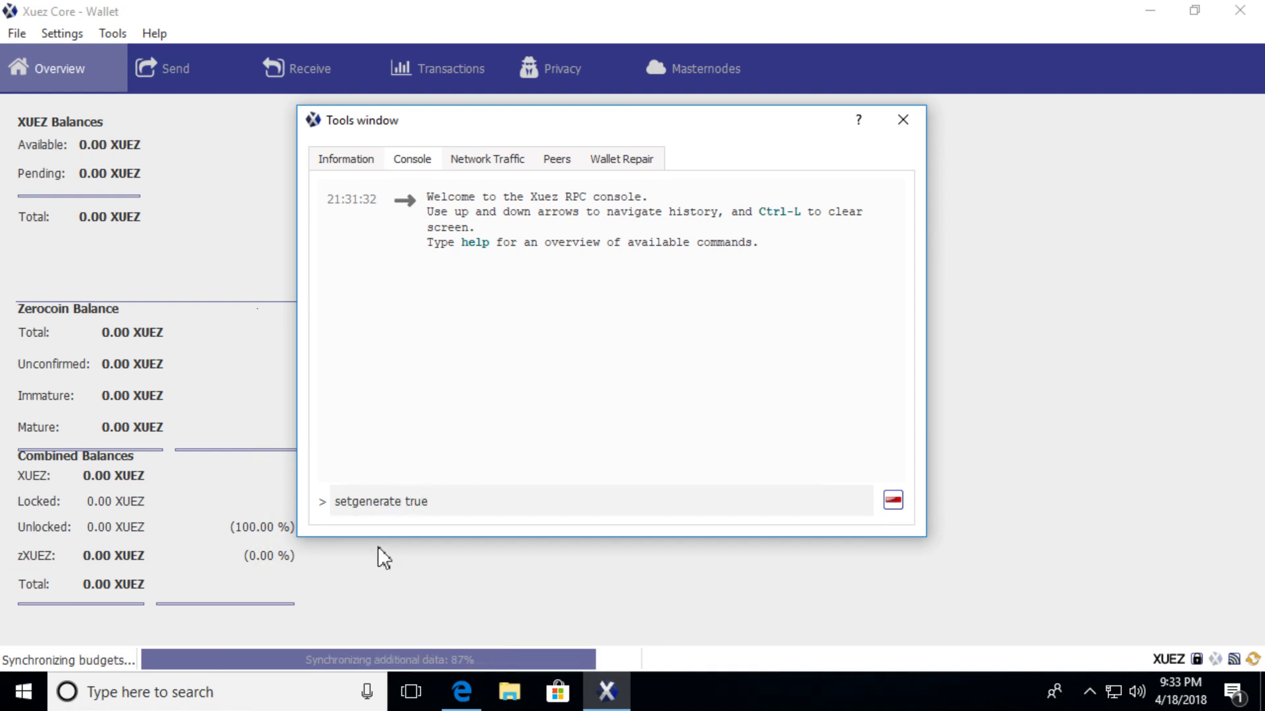
key("Return")
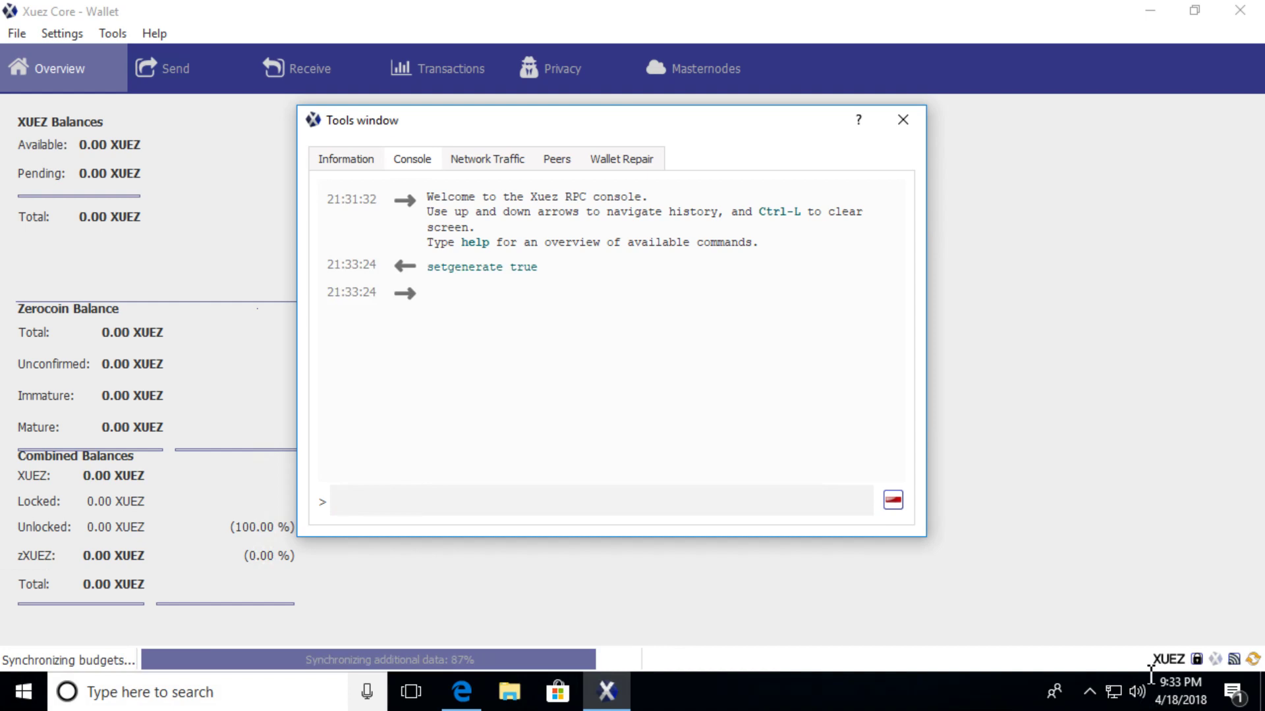
Open Task Manager beside the wallet console with processes sorted by CPU usage
right_click(825, 692)
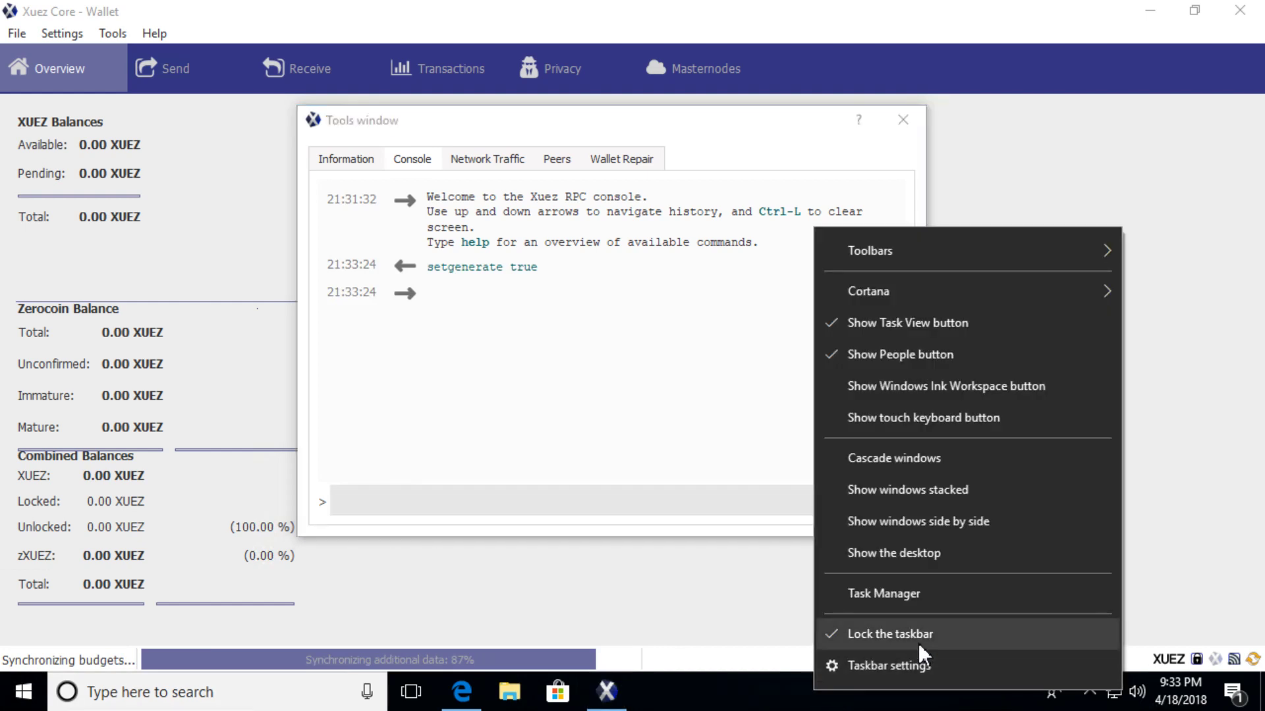
left_click(887, 595)
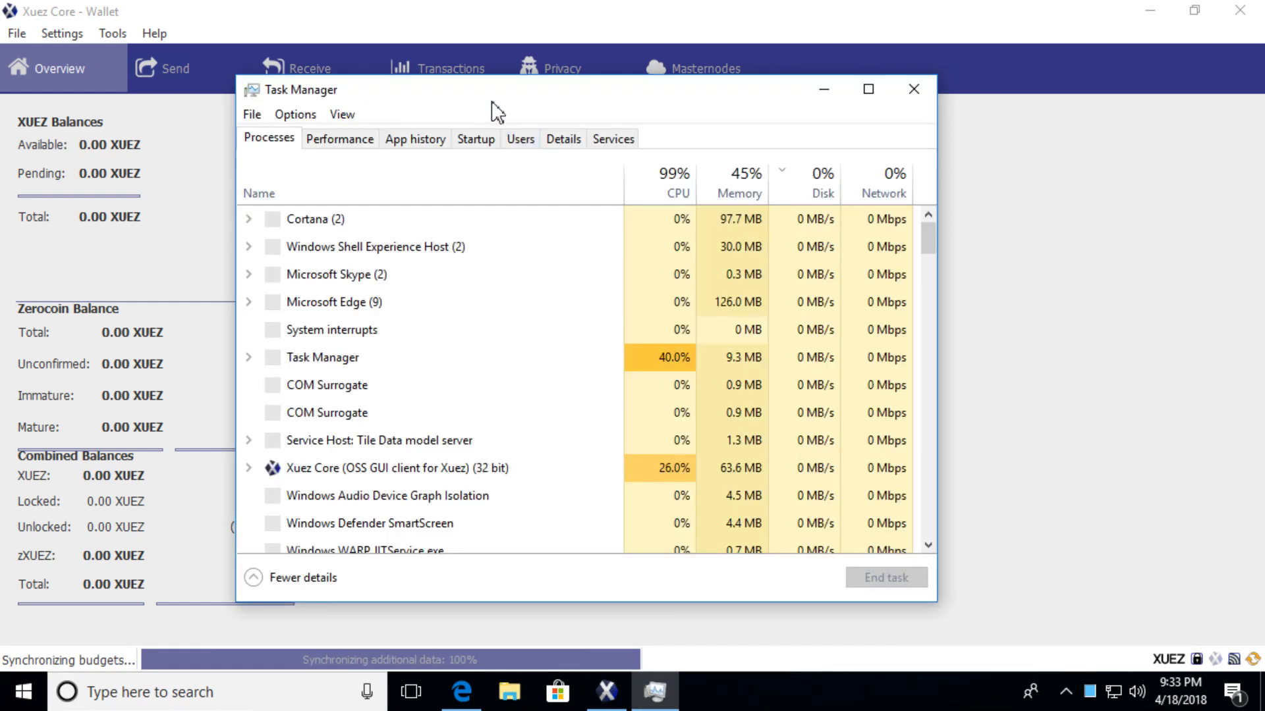
mouse_move(509, 91)
left_mouse_down()
mouse_move(792, 83)
mouse_move(881, 39)
left_mouse_up()
left_click(1045, 128)
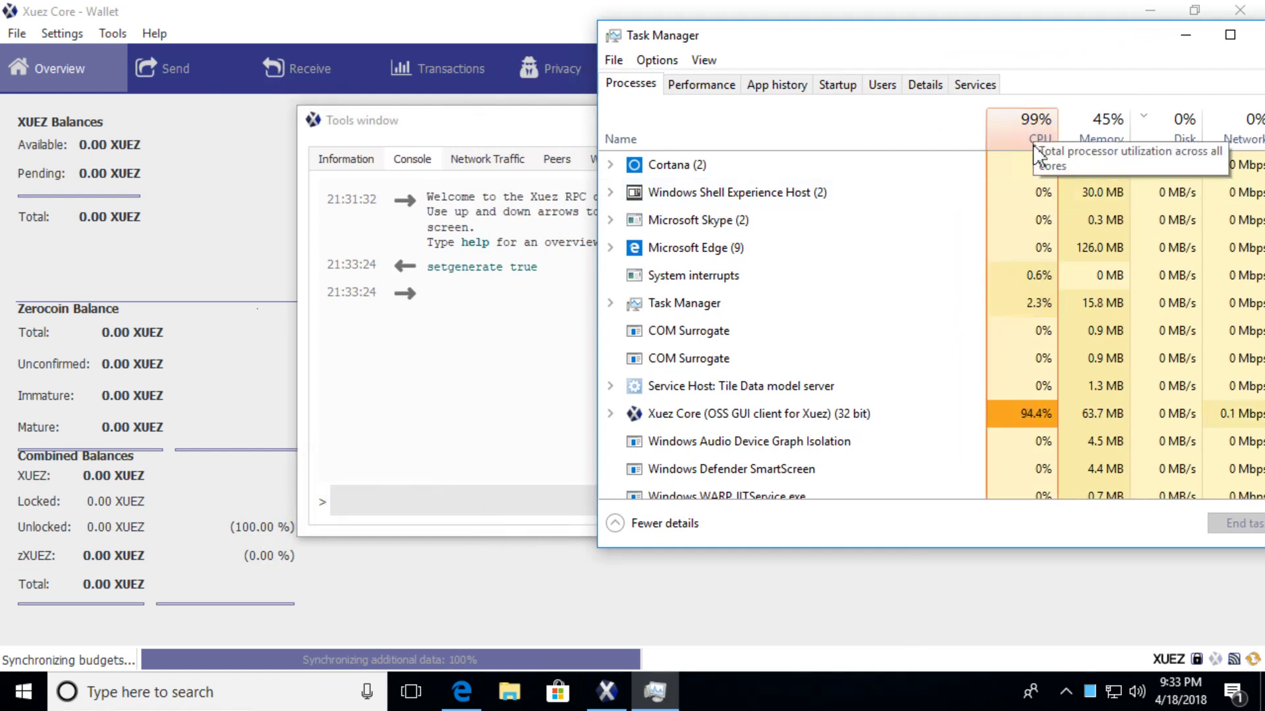
scroll(614, 183, "up", 1)
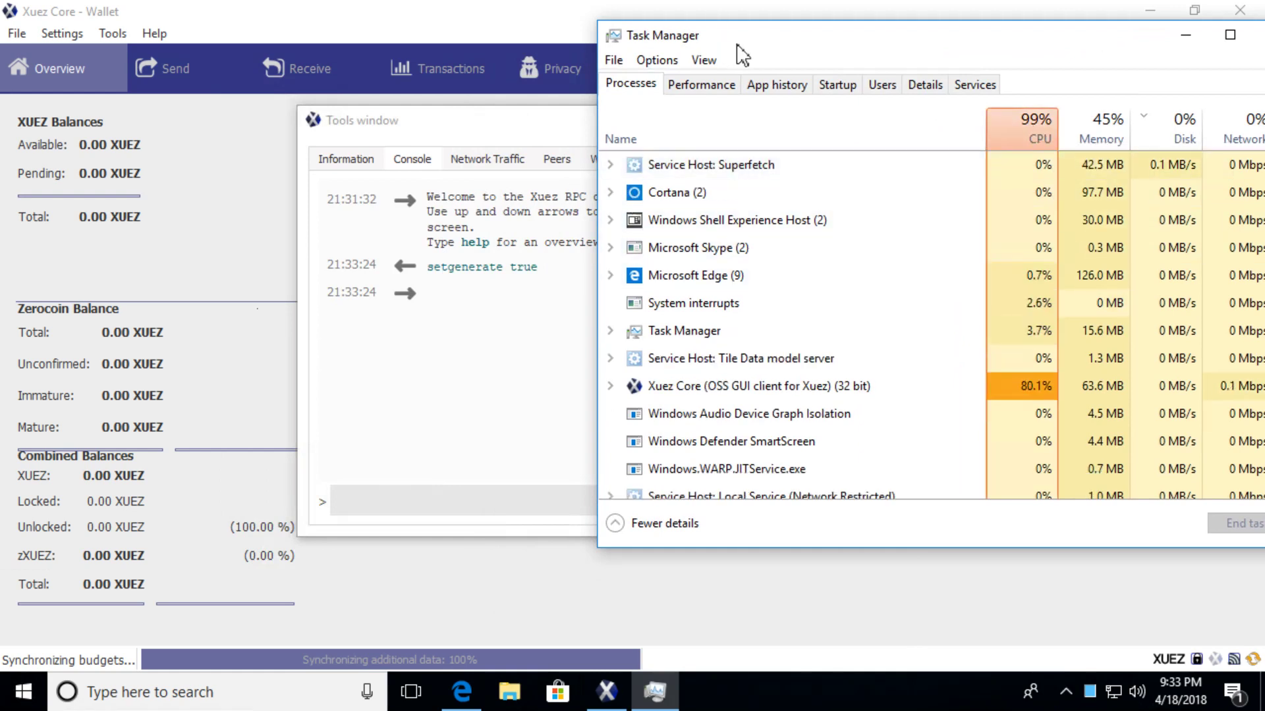
mouse_move(797, 41)
left_mouse_down()
mouse_move(858, 42)
mouse_move(839, 69)
left_mouse_up()
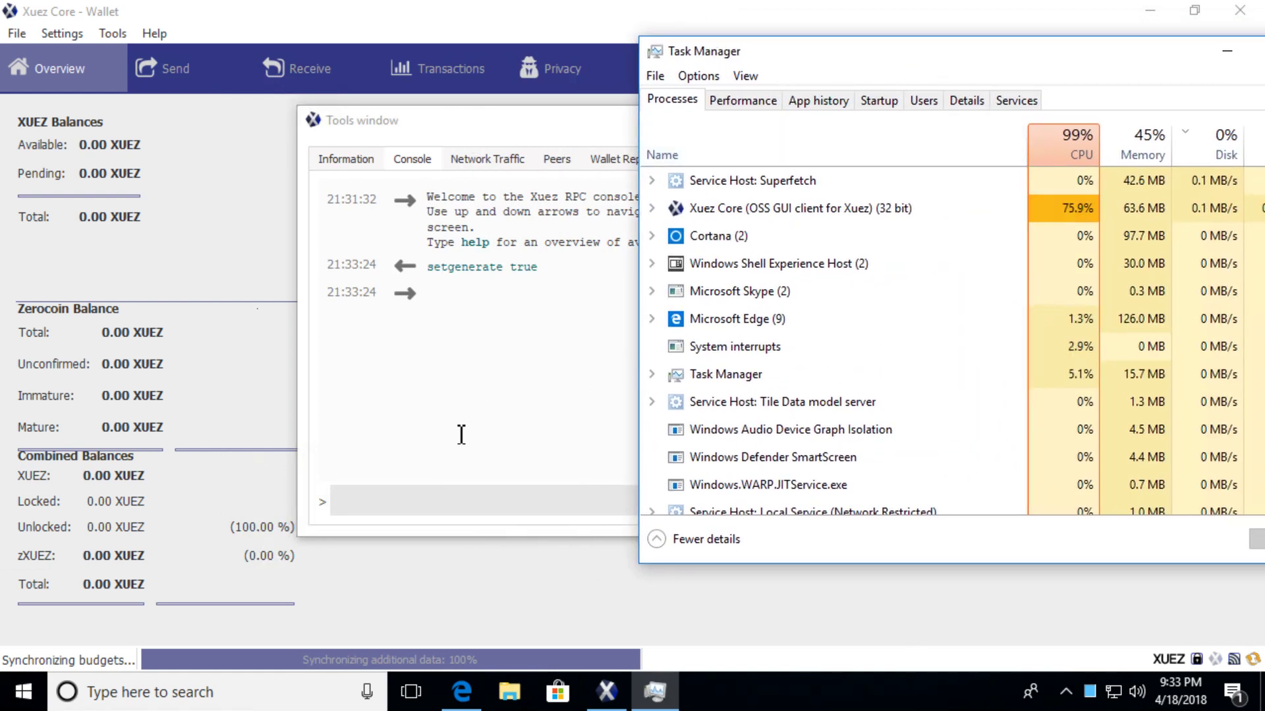
Run 'setgenerate false' in the wallet console to stop mining
left_click(420, 500)
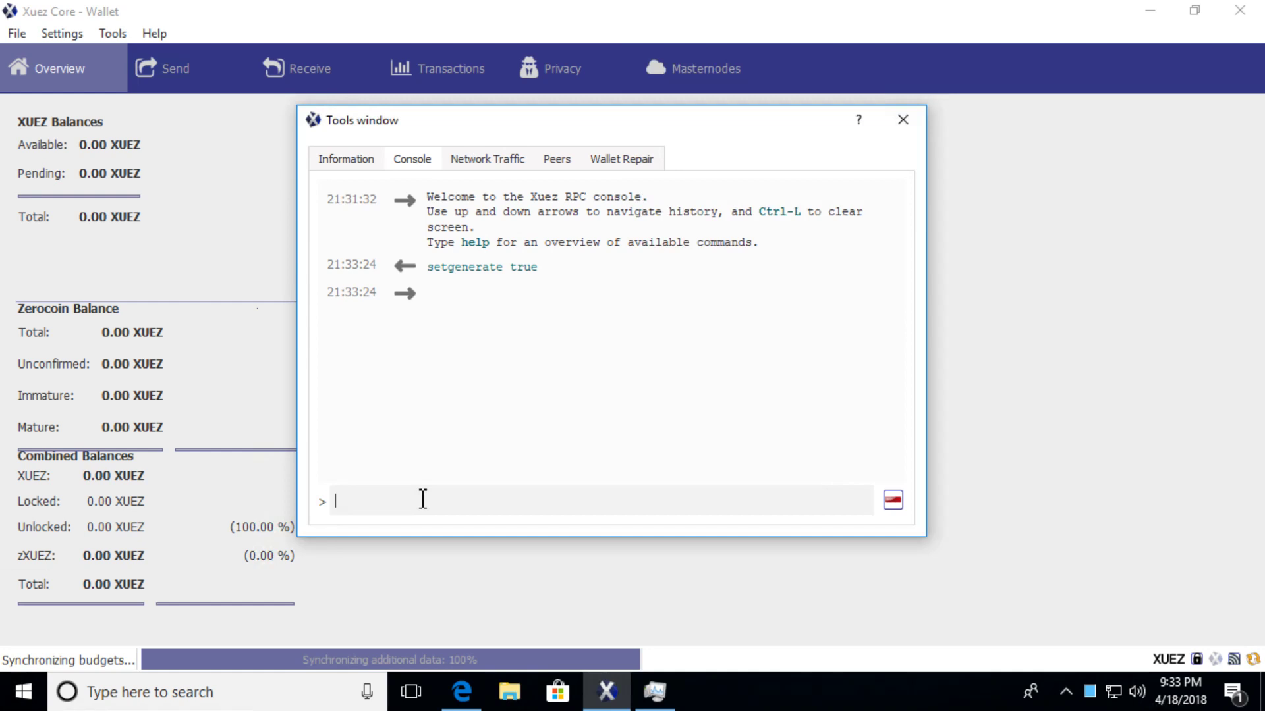
type("se")
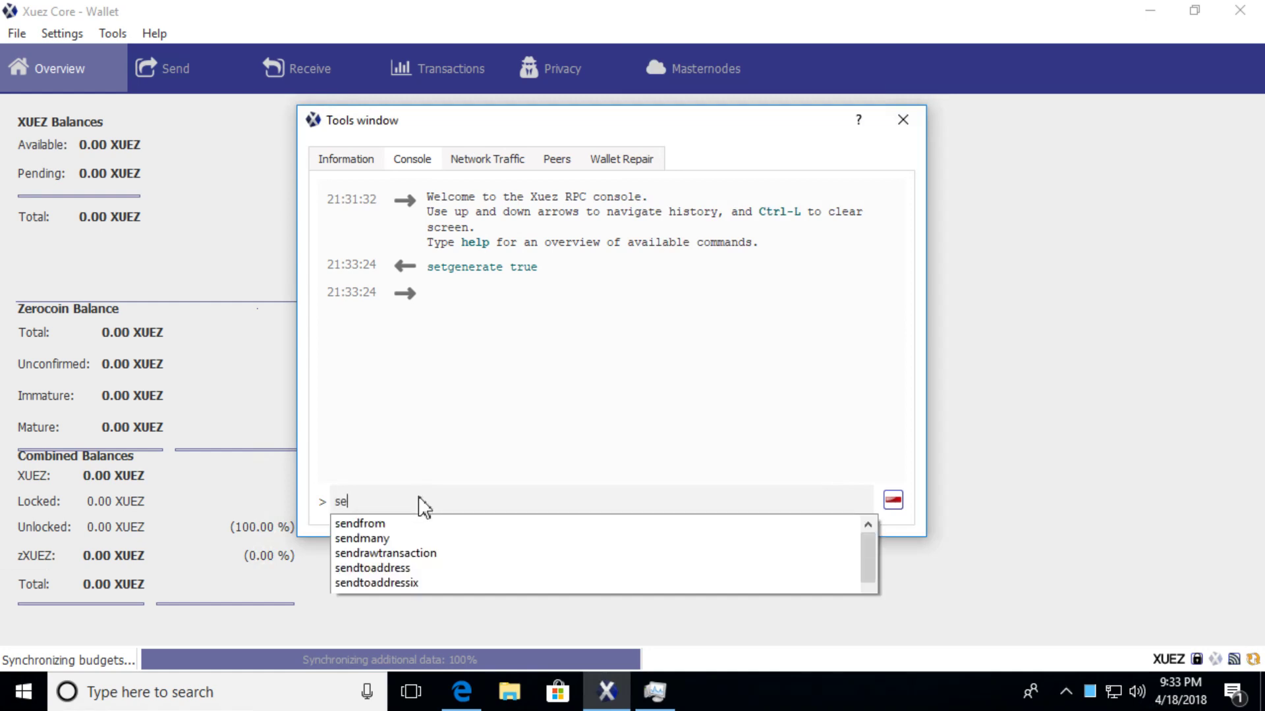
type("tgen")
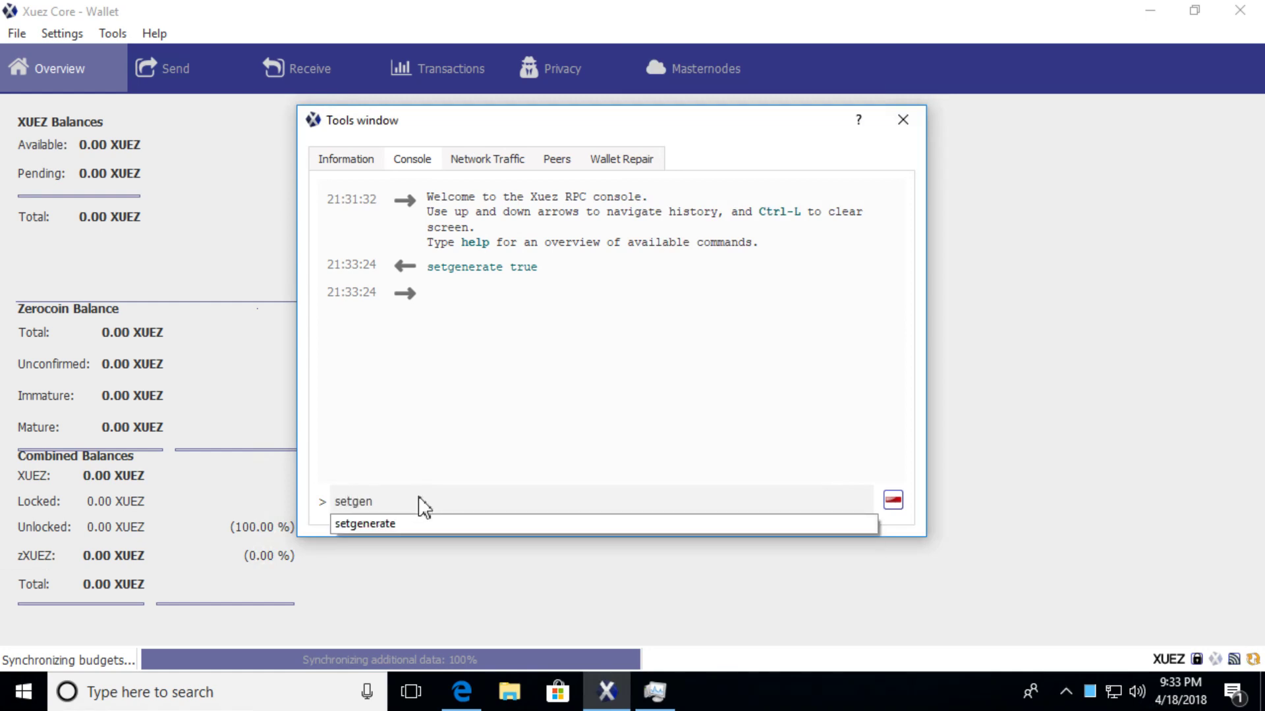
type("erate fa")
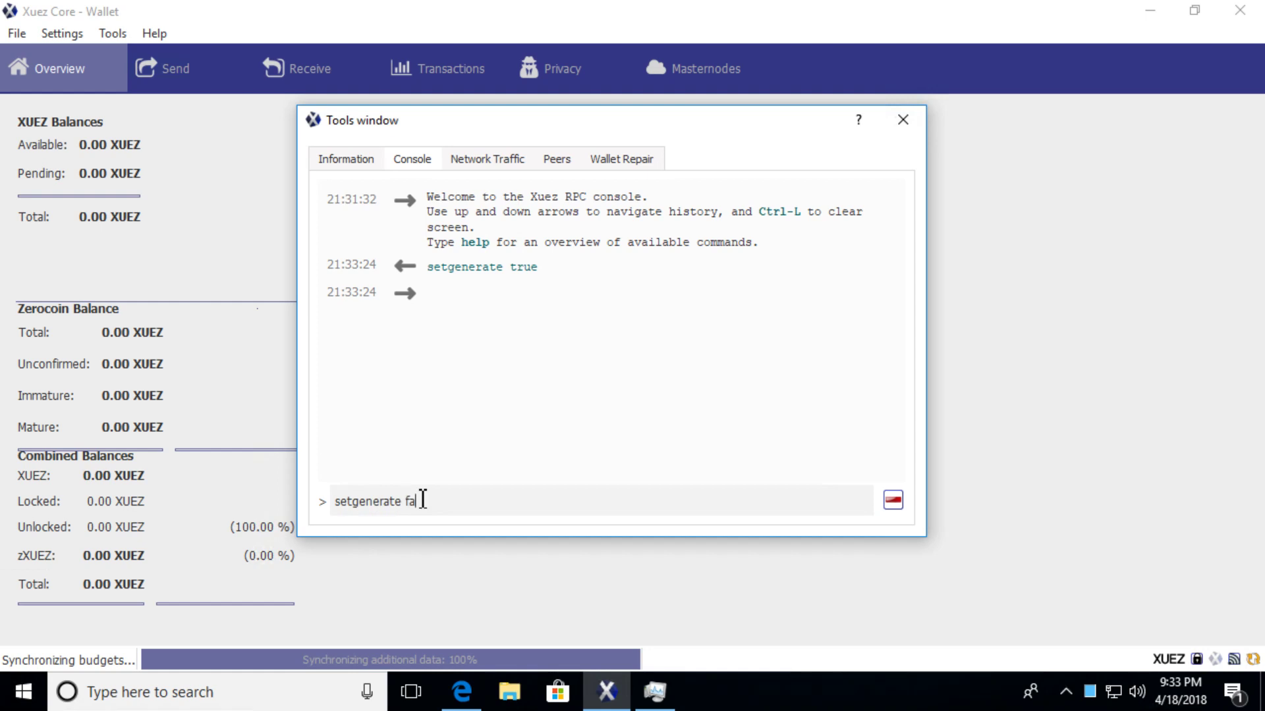
type("lse")
key("Return")
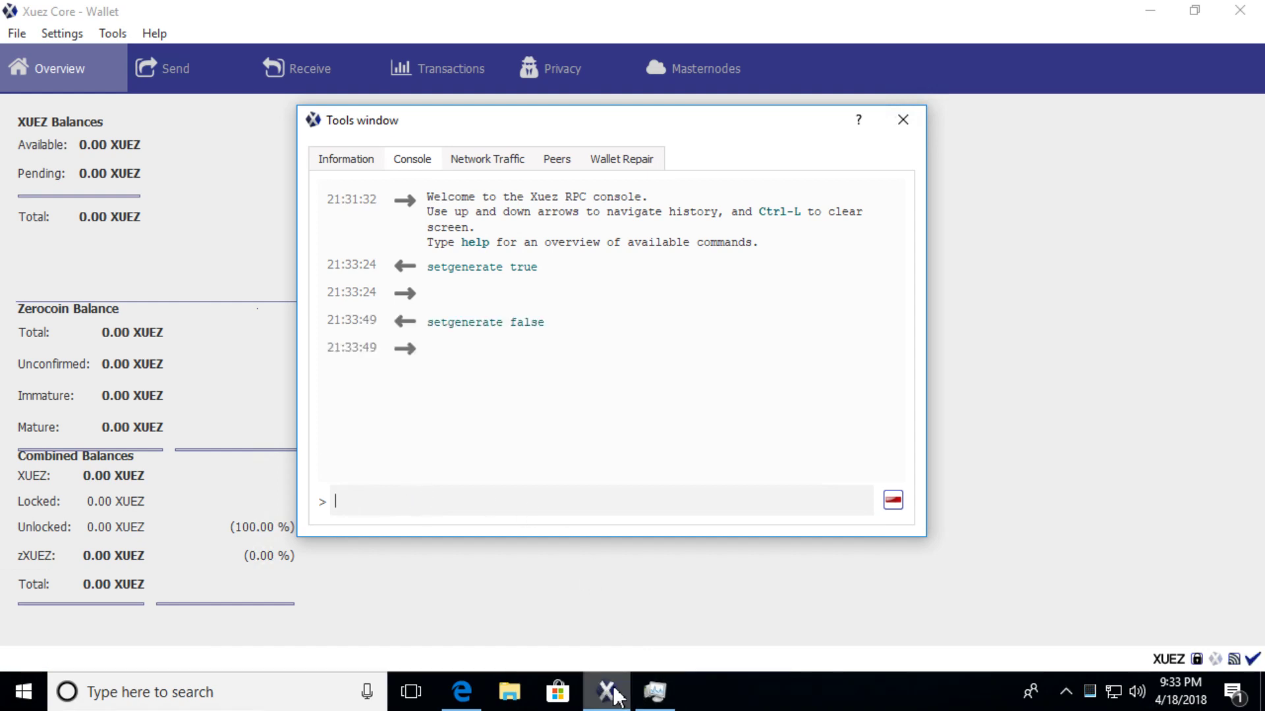
Confirm in Task Manager that Xuez Core CPU use dropped to about 1%, then return to the console
left_click(655, 692)
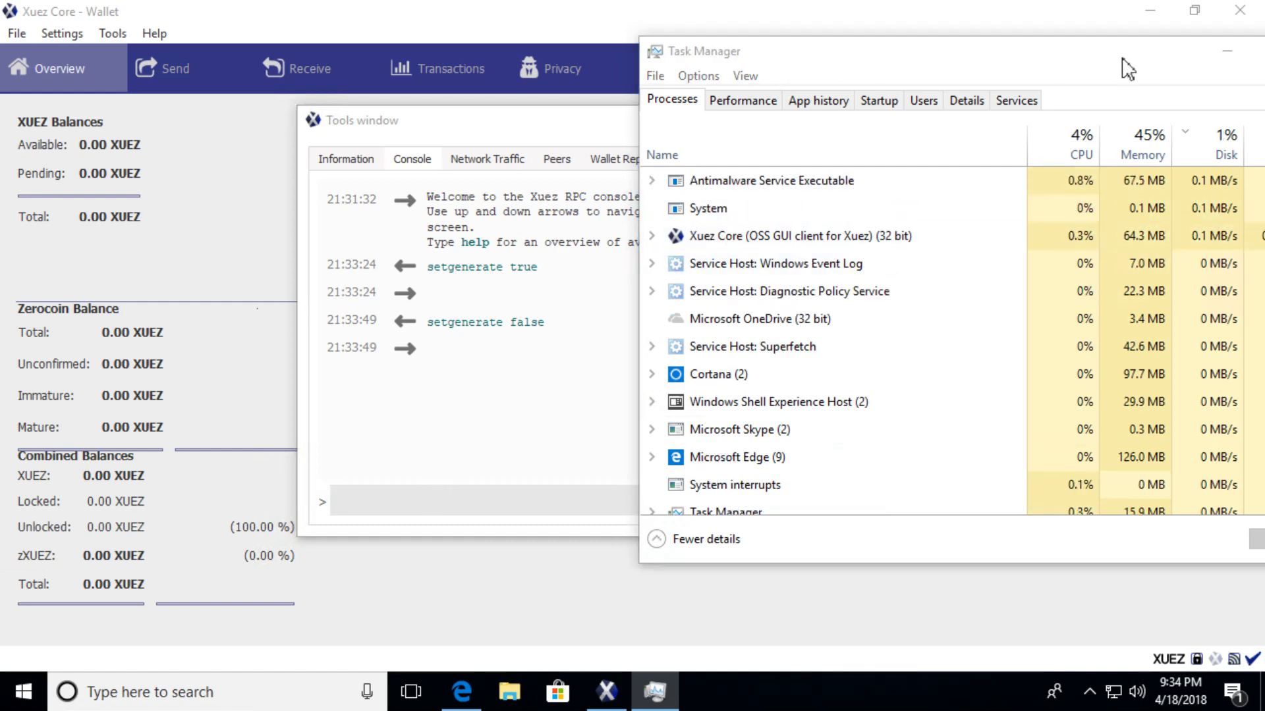
mouse_move(1067, 62)
left_mouse_down()
mouse_move(1171, 264)
mouse_move(946, 513)
left_mouse_up()
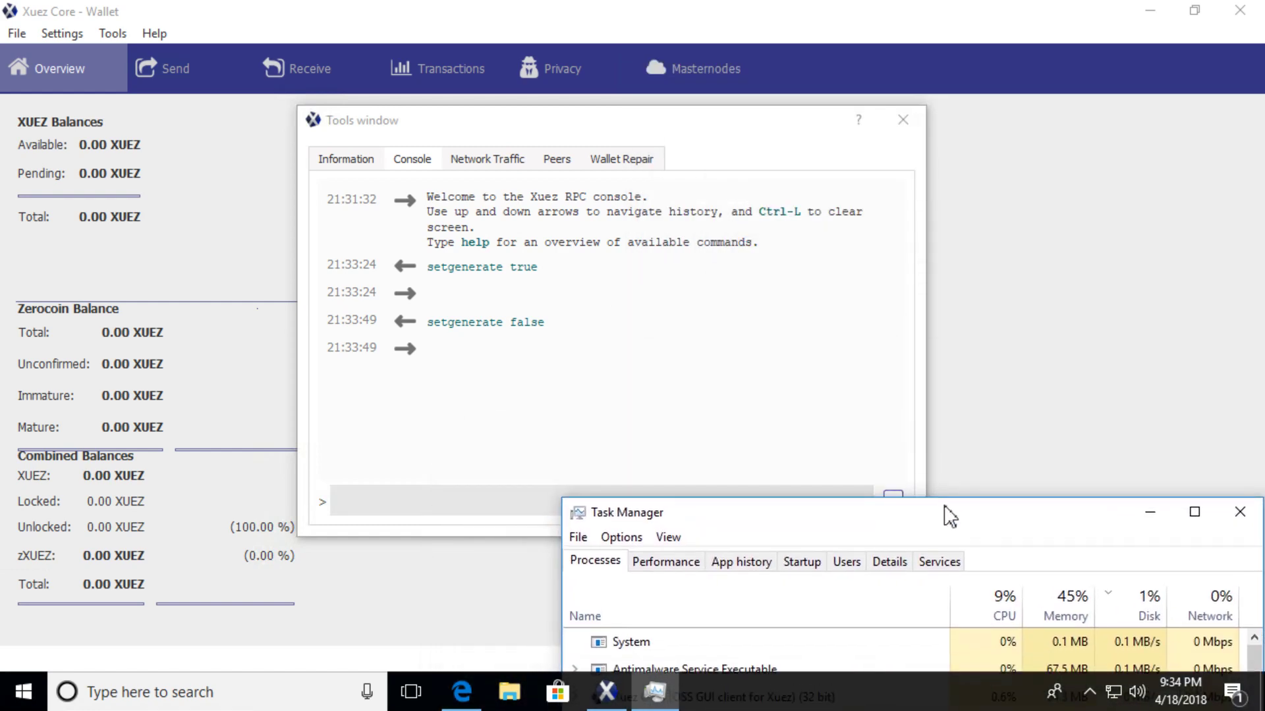
left_click(385, 512)
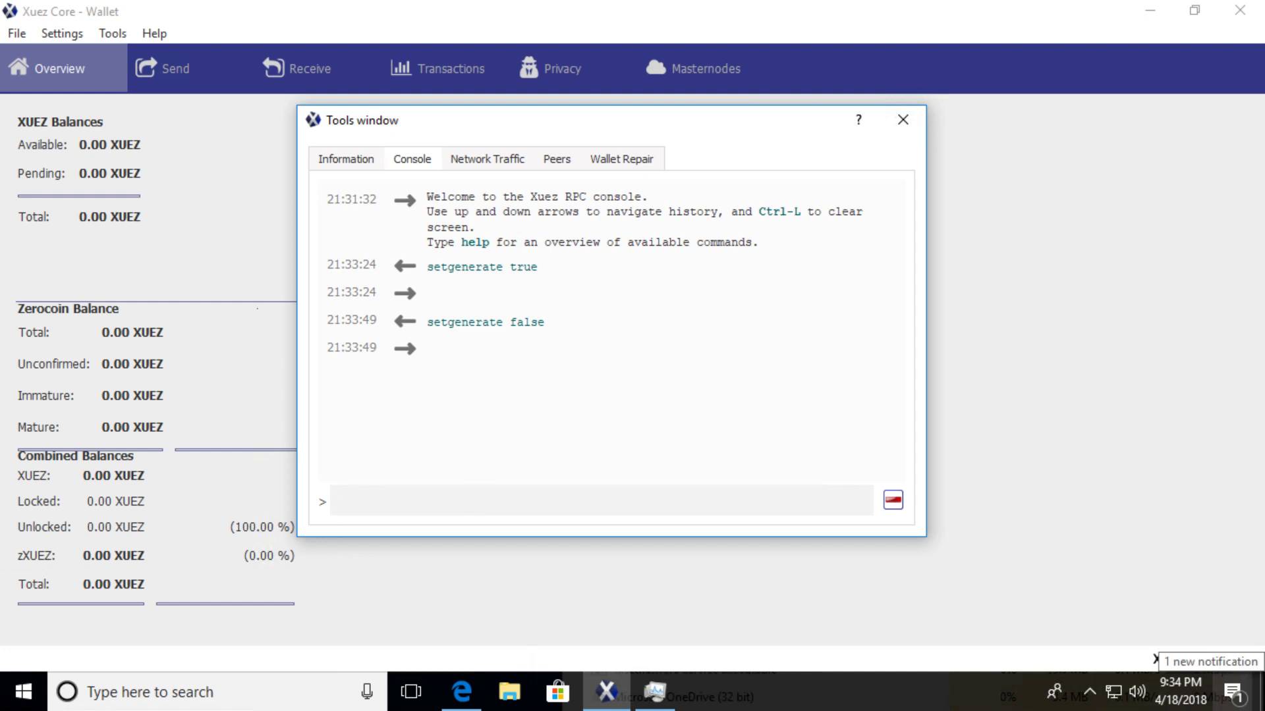
type("set")
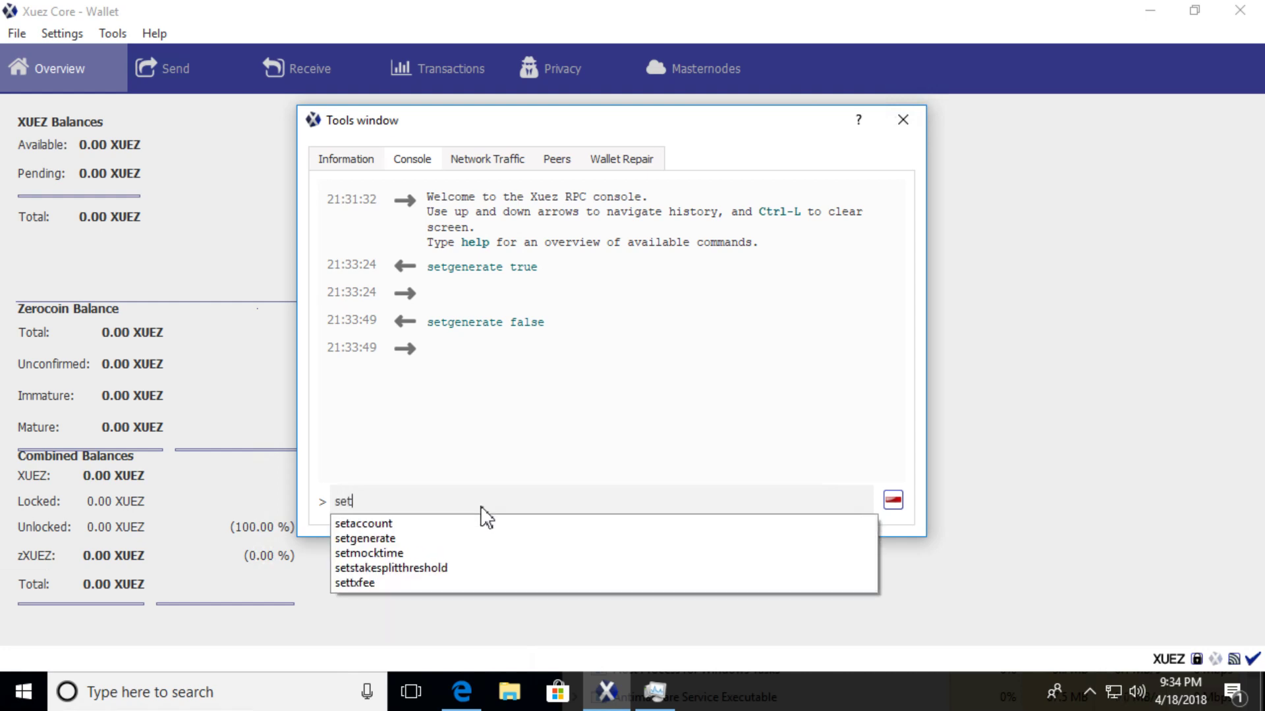
type("gen")
Run 'setgenerate true 1' to restart mining with a single thread
key("Down")
key("Return")
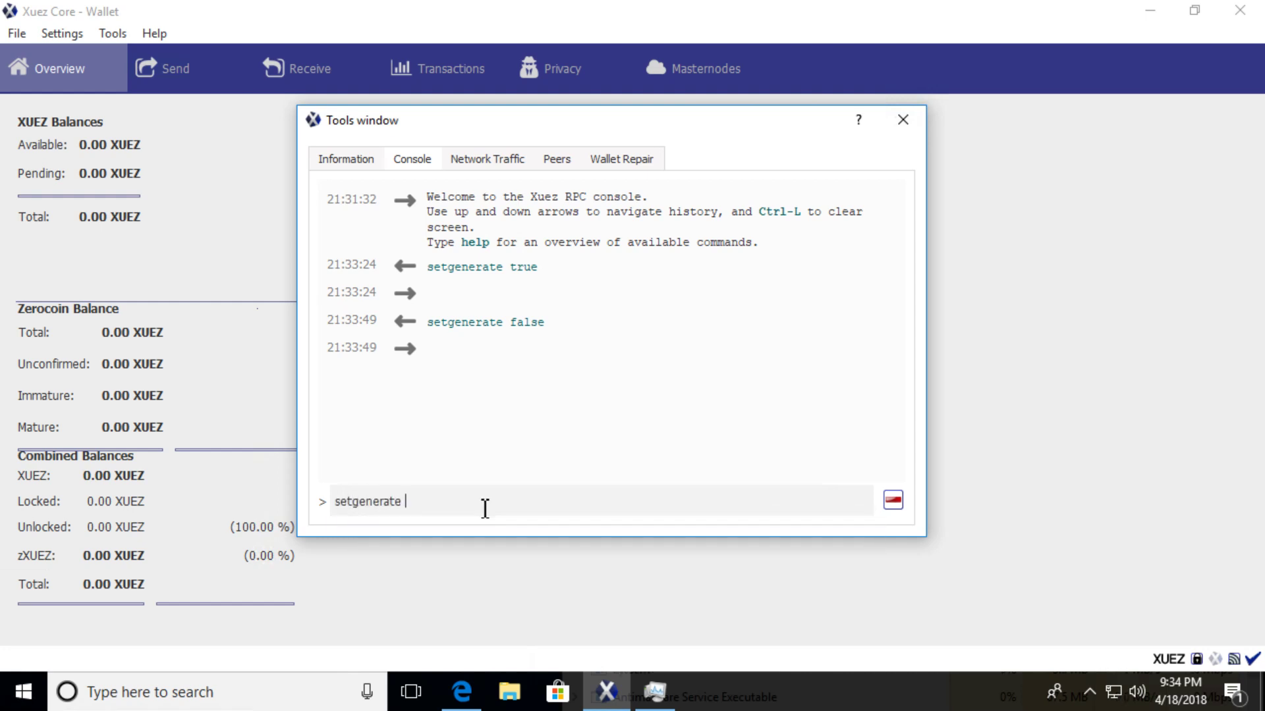
type("true")
type(" 1")
key("Return")
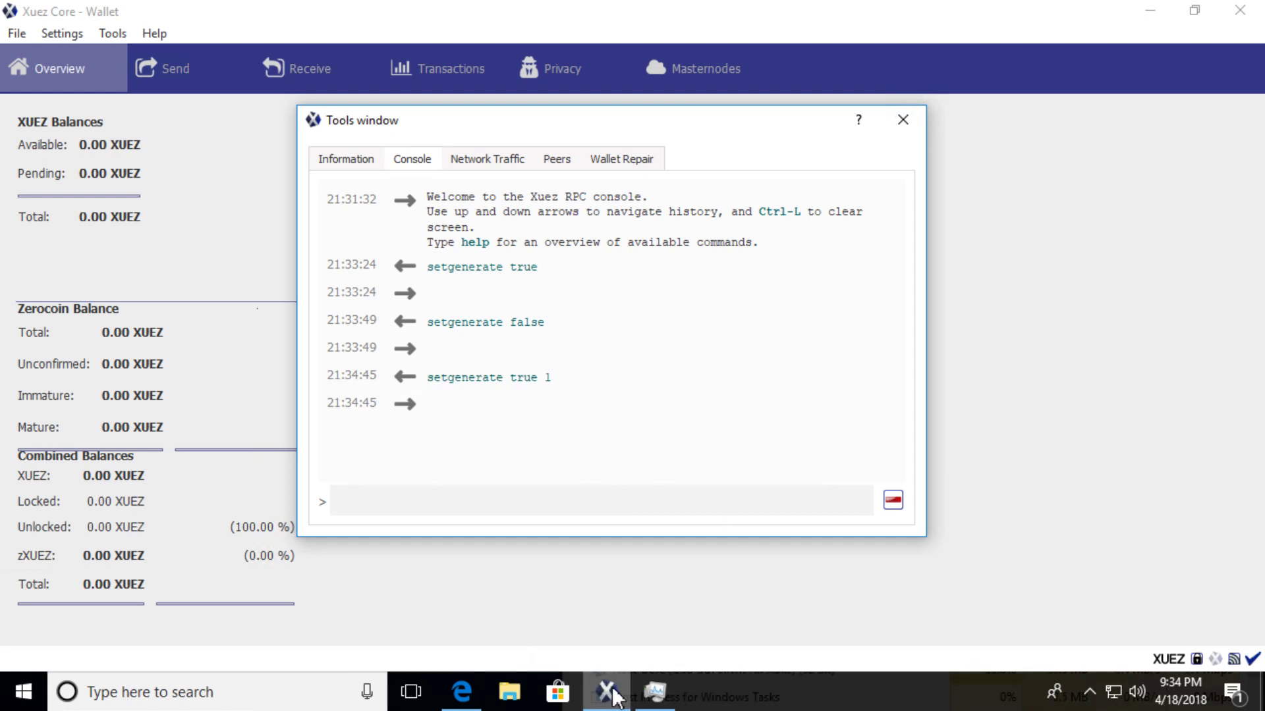
Confirm in Task Manager that Xuez Core uses about 50% CPU, then return to the console
left_click(648, 696)
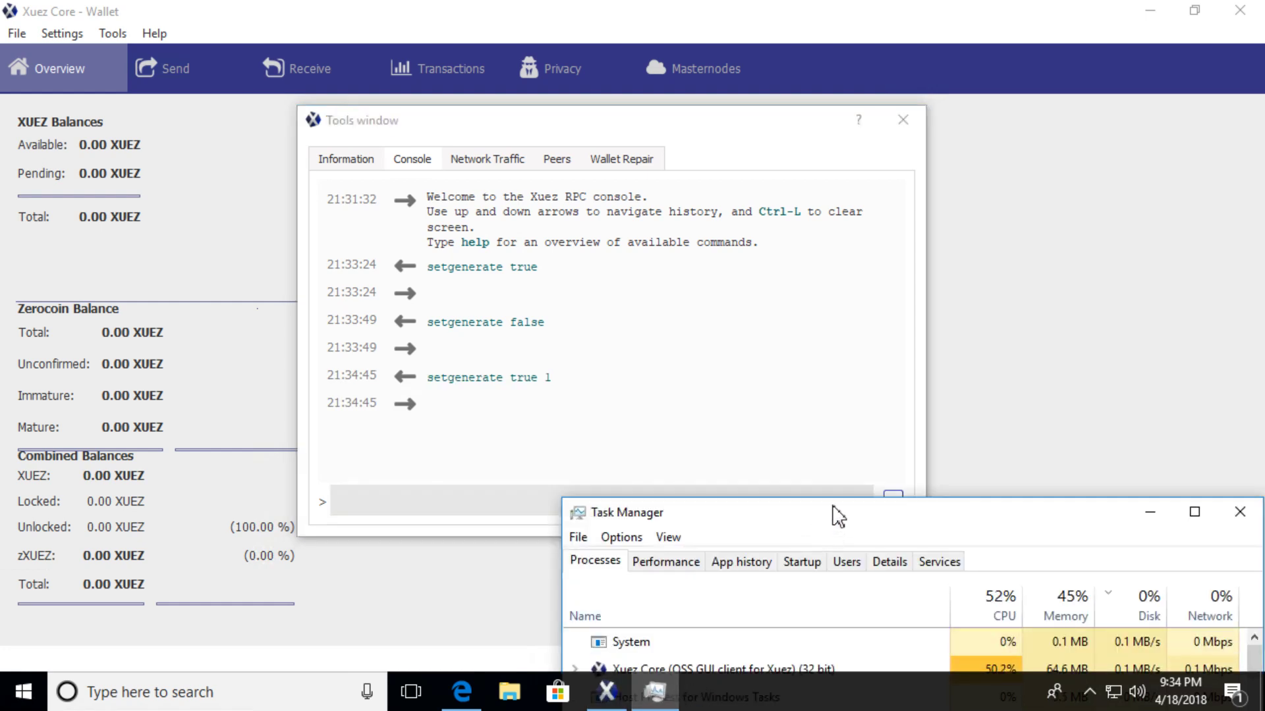
left_click_drag(835, 513, 894, 176)
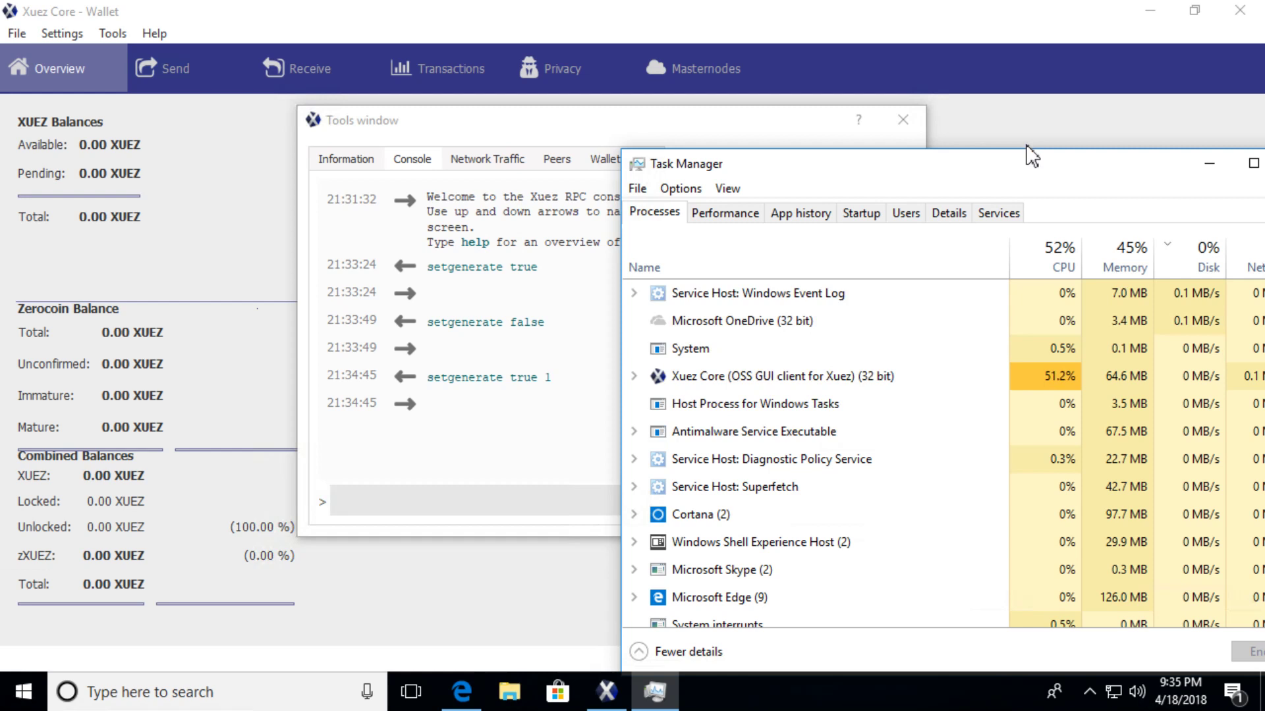
left_click(405, 500)
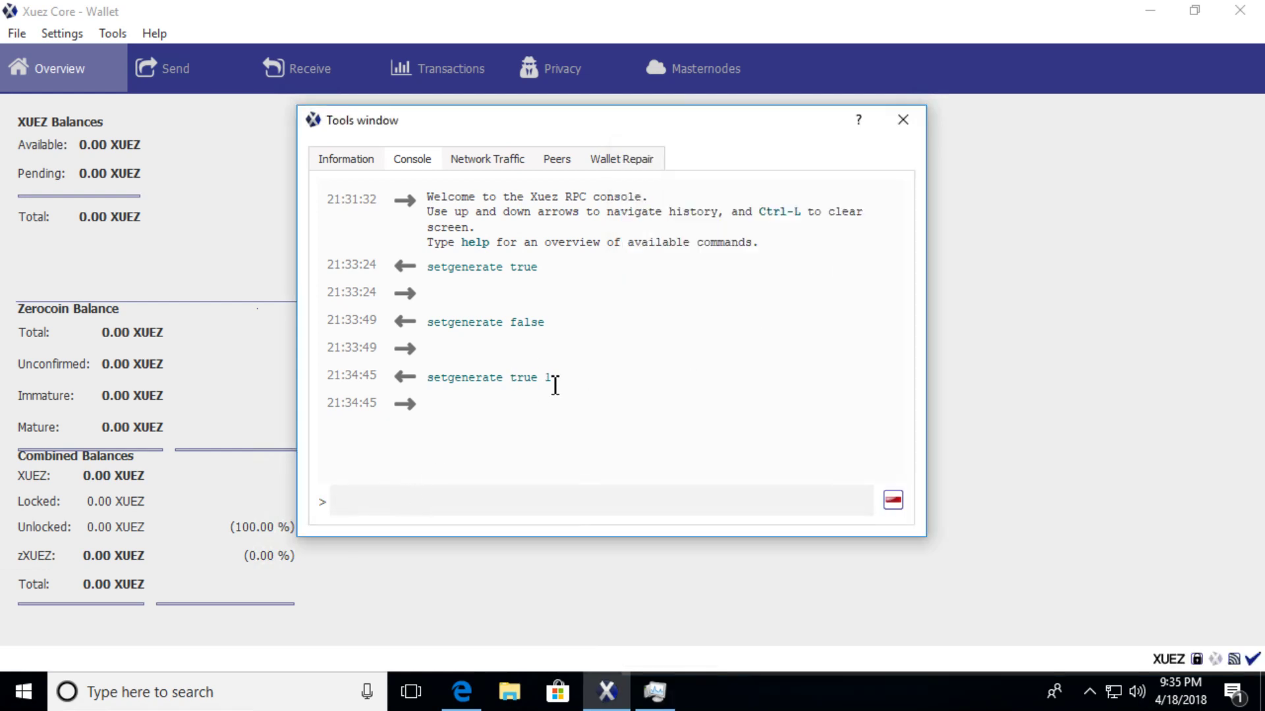
Run gethashespersec, which returns 6226, then check Task Manager's CPU load
left_click(510, 499)
type("h")
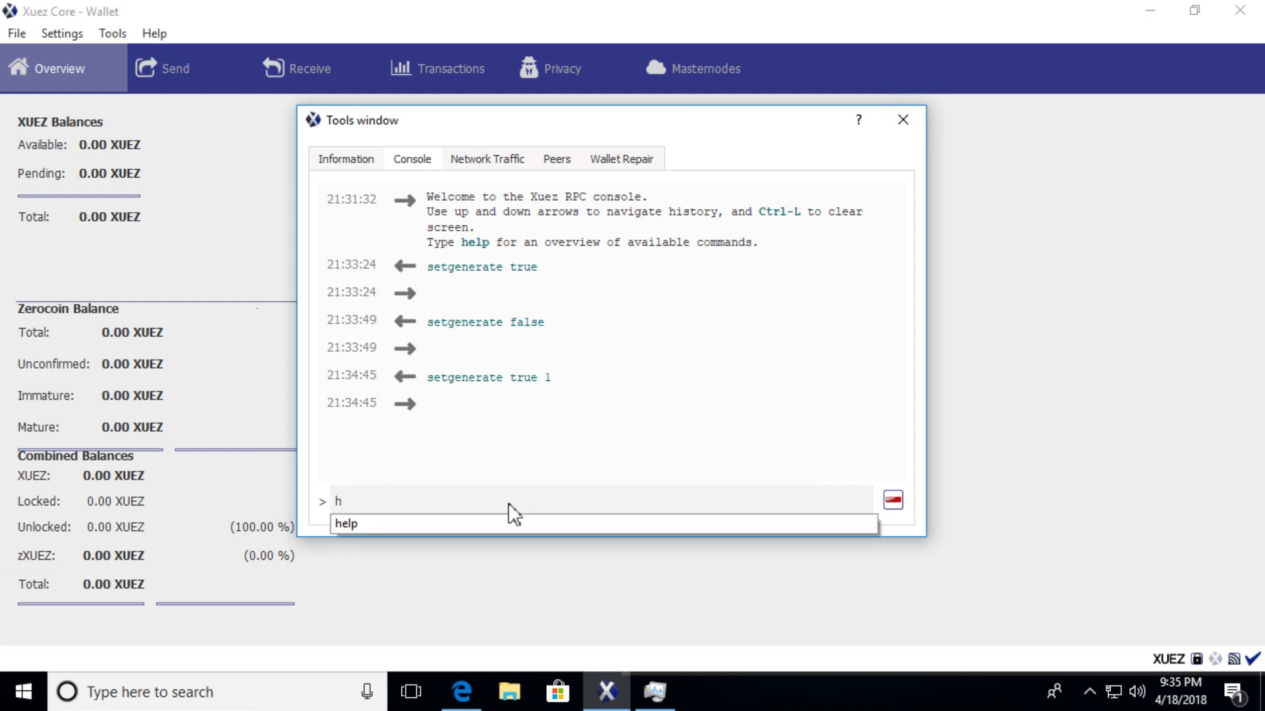
type("ashe")
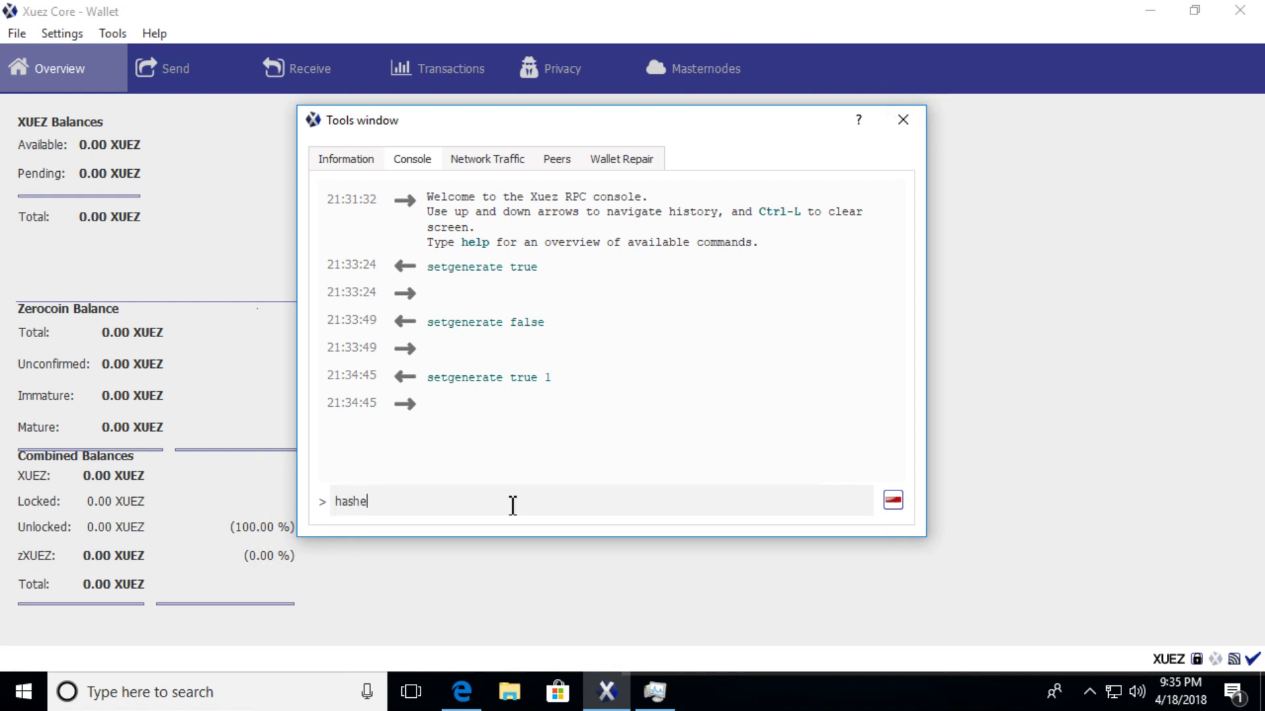
type("s")
key("BackSpace")
key("BackSpace")
key("BackSpace")
key("BackSpace")
key("BackSpace")
key("BackSpace")
type("gethas")
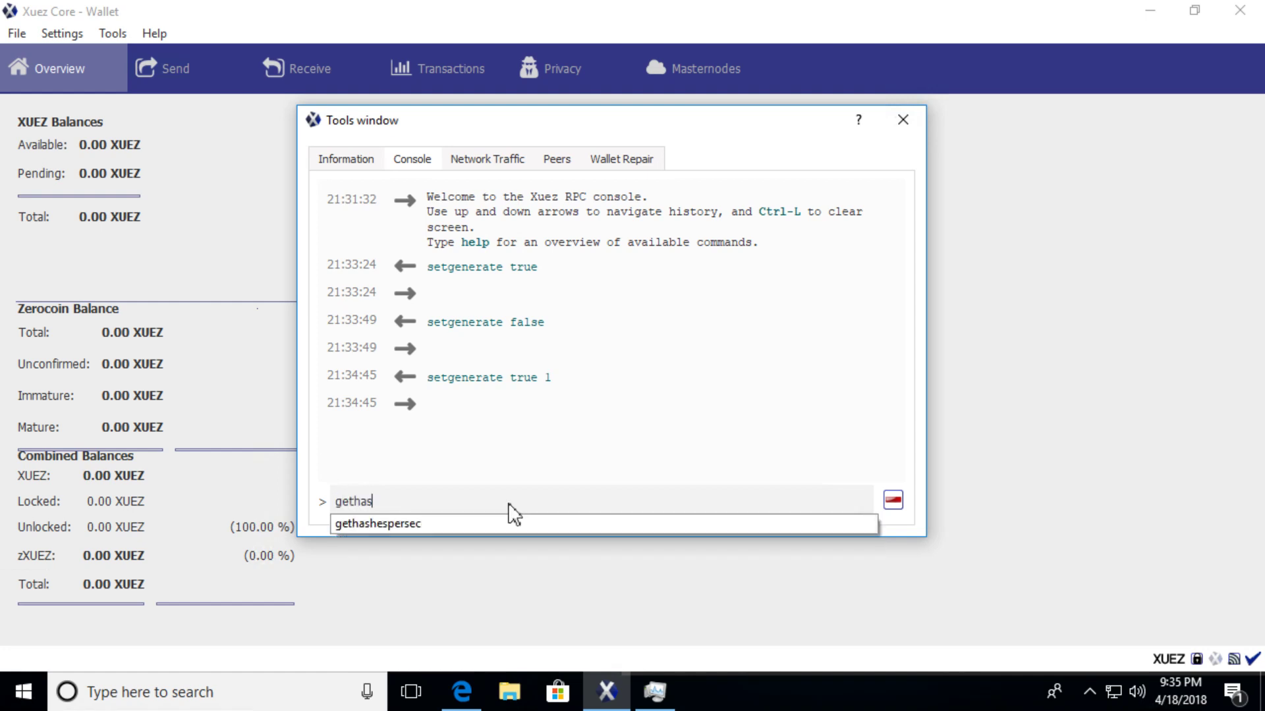
type("es")
key("BackSpace")
key("BackSpace")
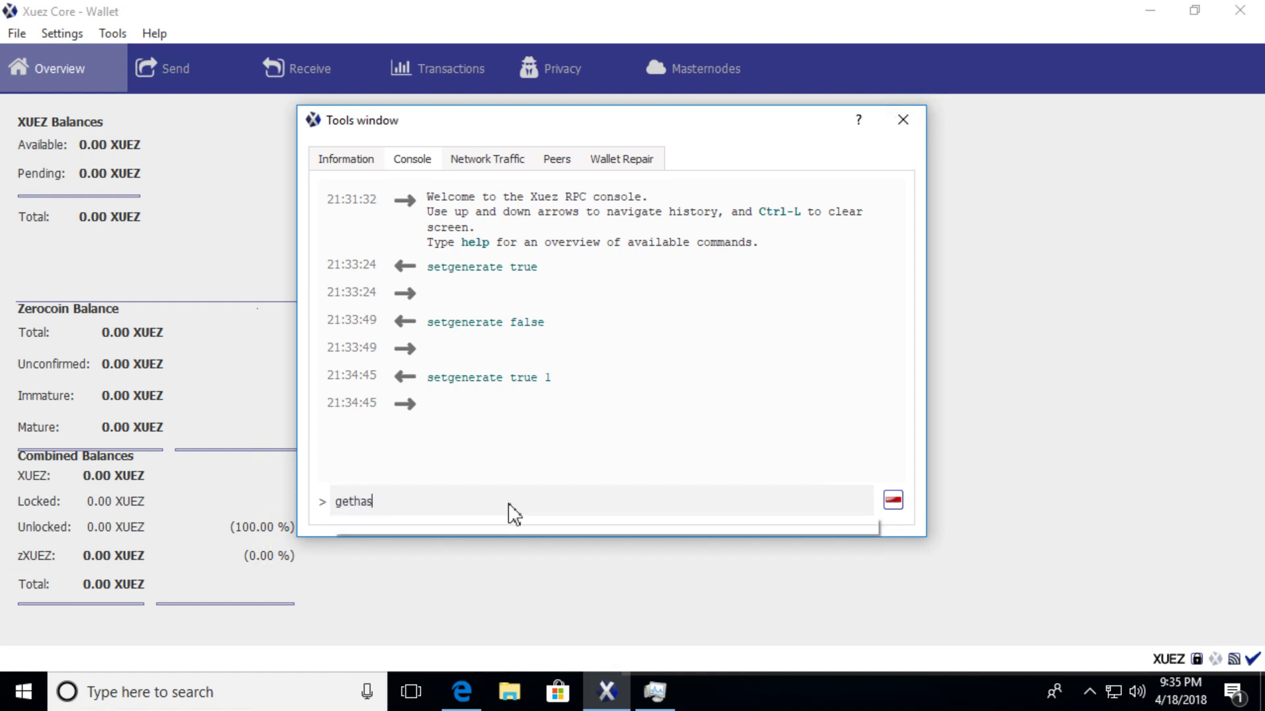
key("Down")
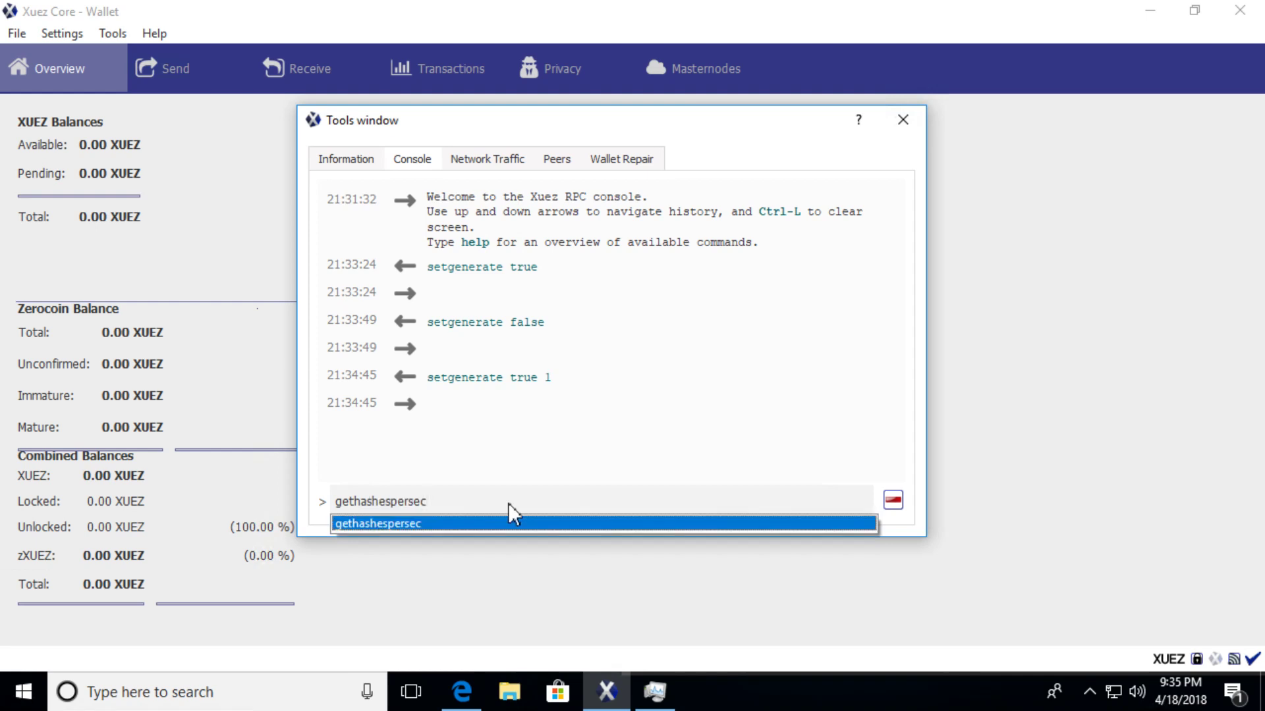
key("Return")
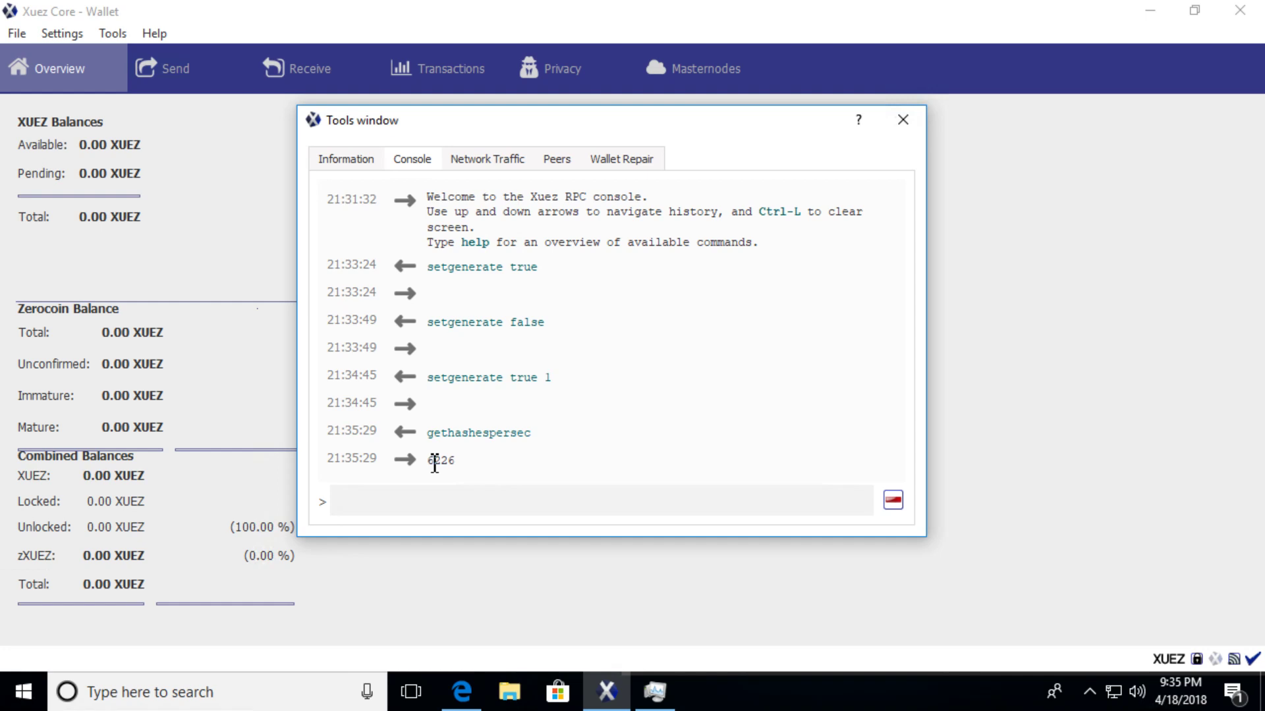
left_click(654, 691)
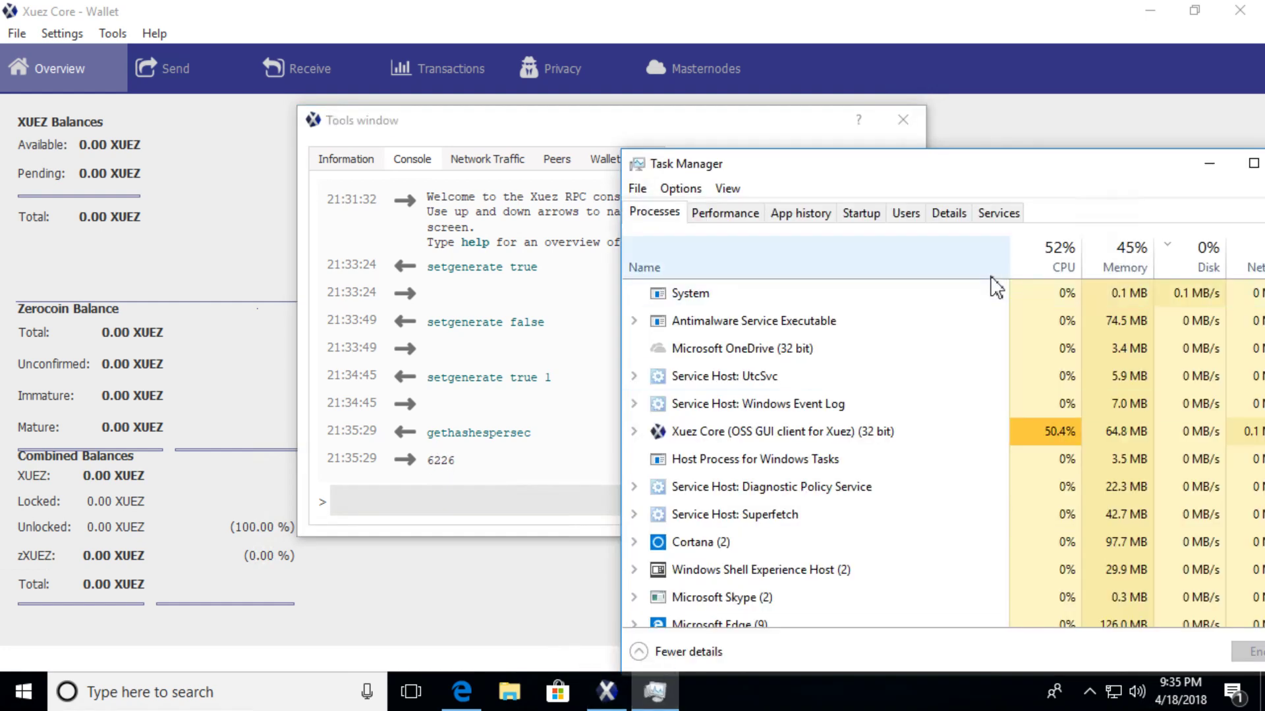
Run 'setgenerate false' in the console to stop mining
left_click(428, 514)
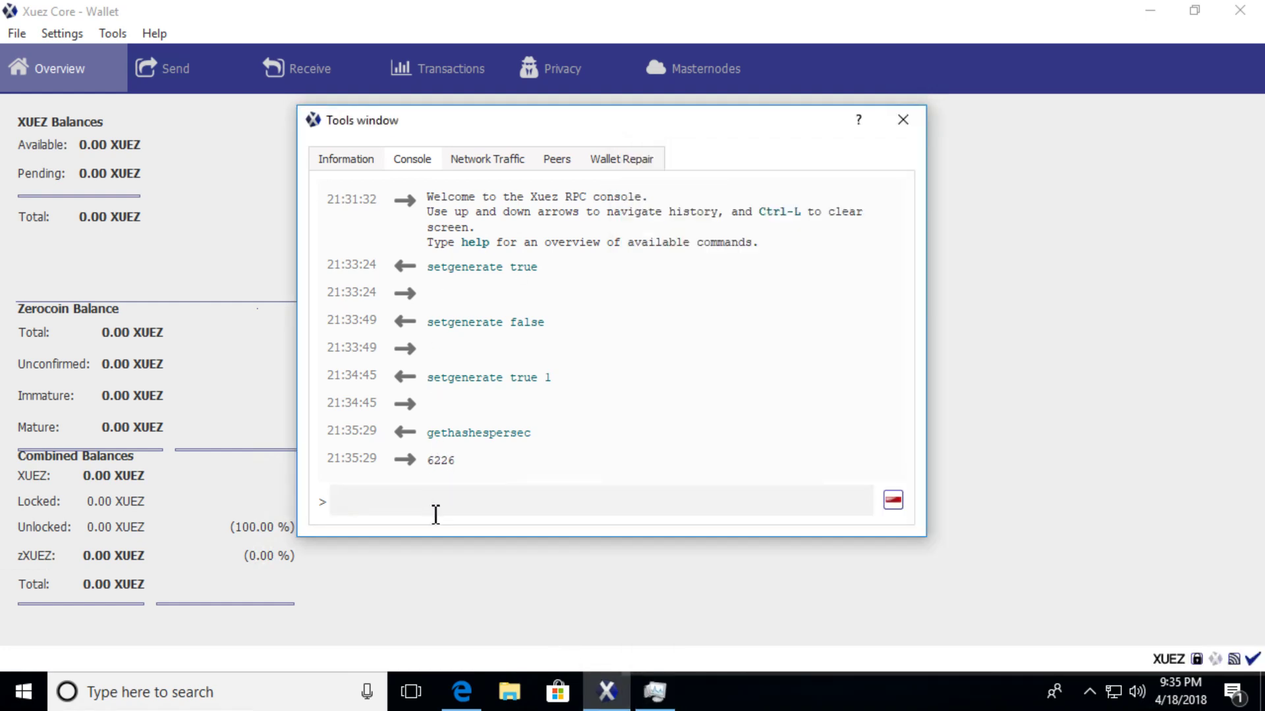
type("setge")
key("Down")
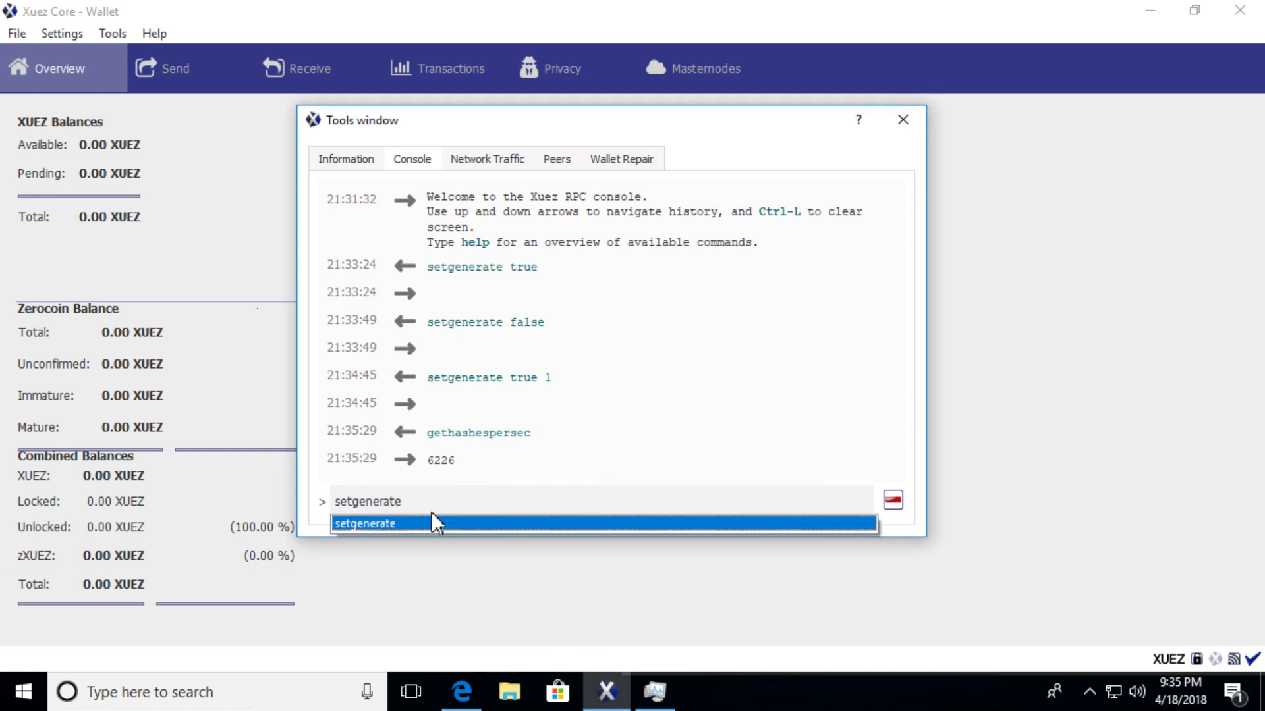
key("Return")
type("fa")
type("lse")
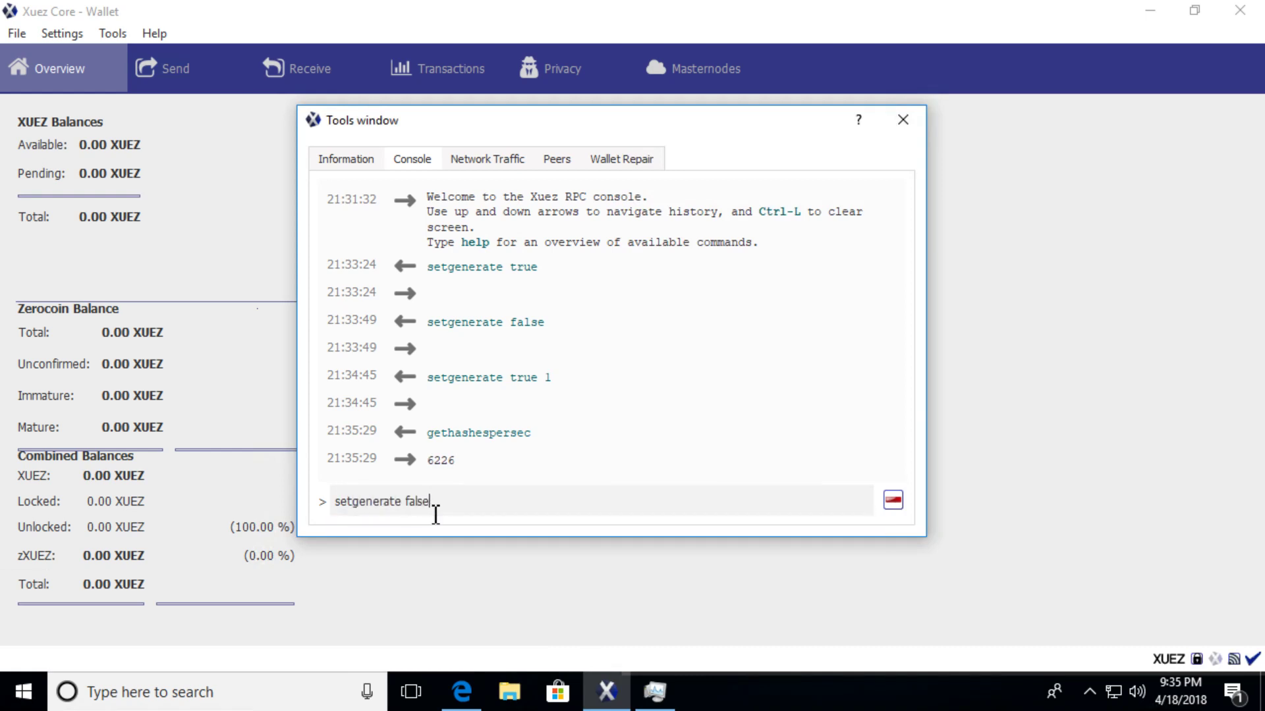
key("Return")
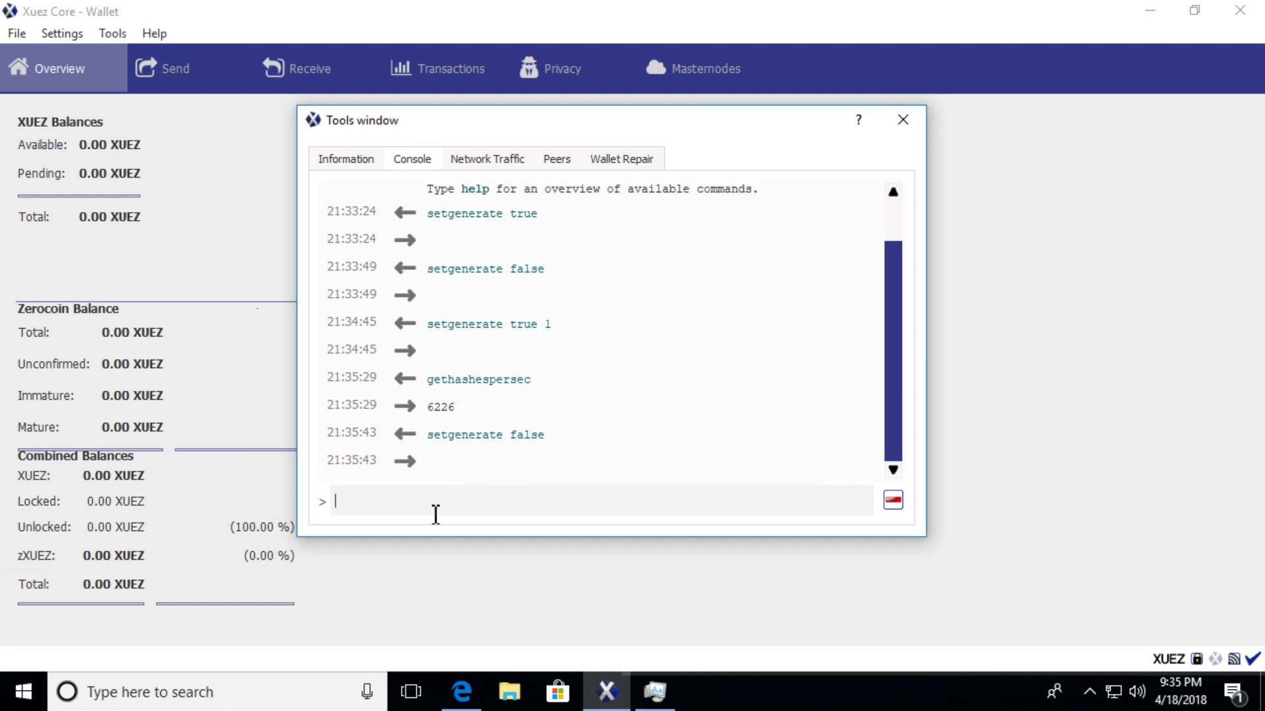
Edit the recalled command to 'setgenerate true' and run it, checking Task Manager shows about 97% CPU
key("Up")
key("BackSpace")
key("BackSpace")
key("BackSpace")
key("BackSpace")
key("BackSpace")
type("true")
key("Return")
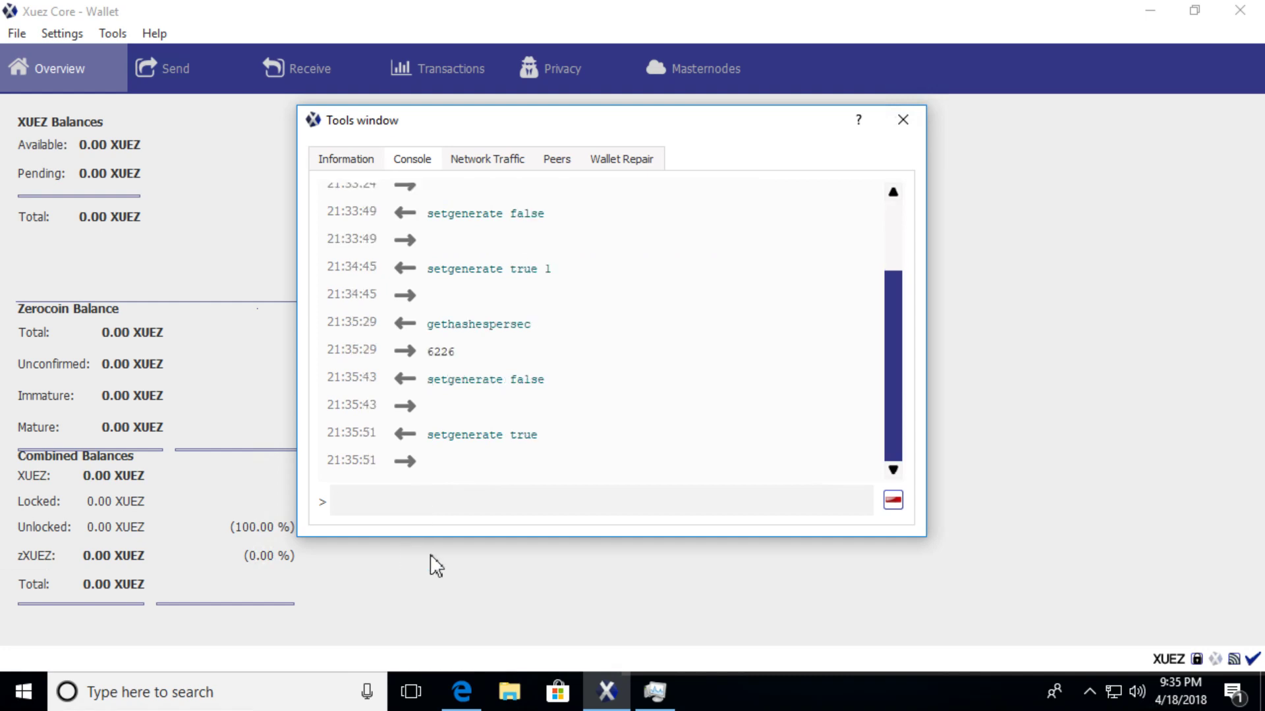
left_click(654, 692)
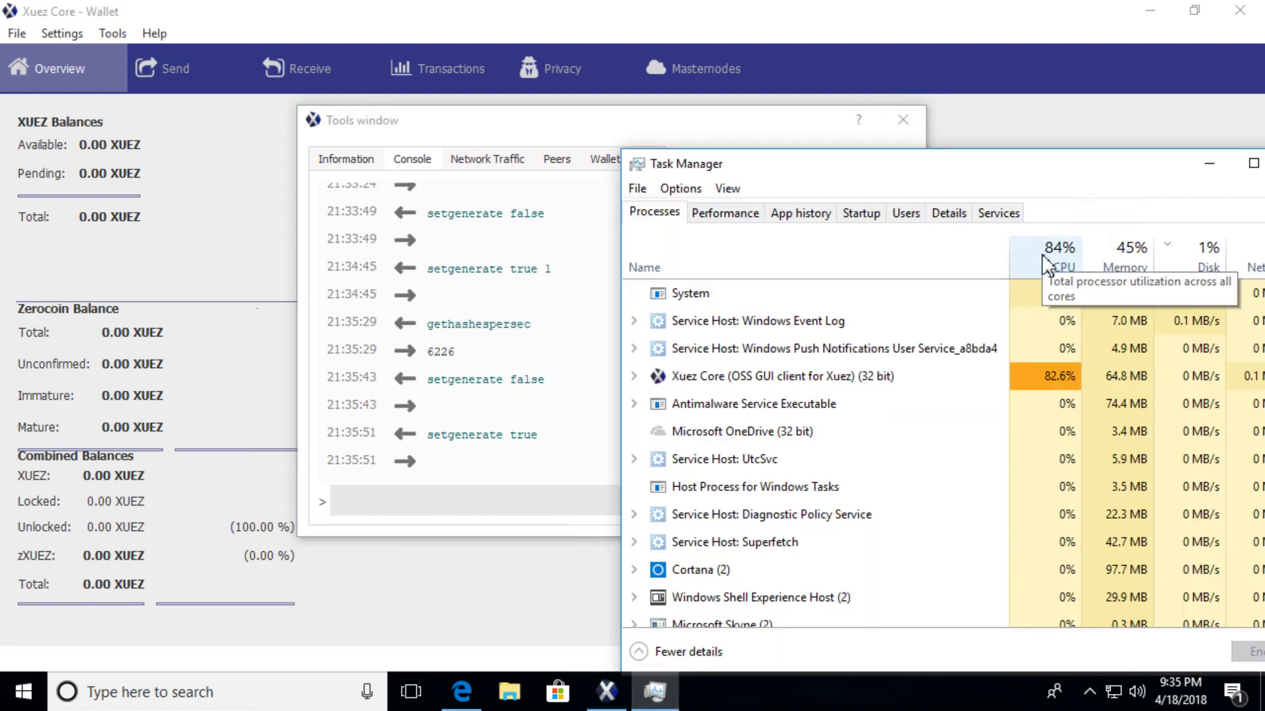
left_click(451, 502)
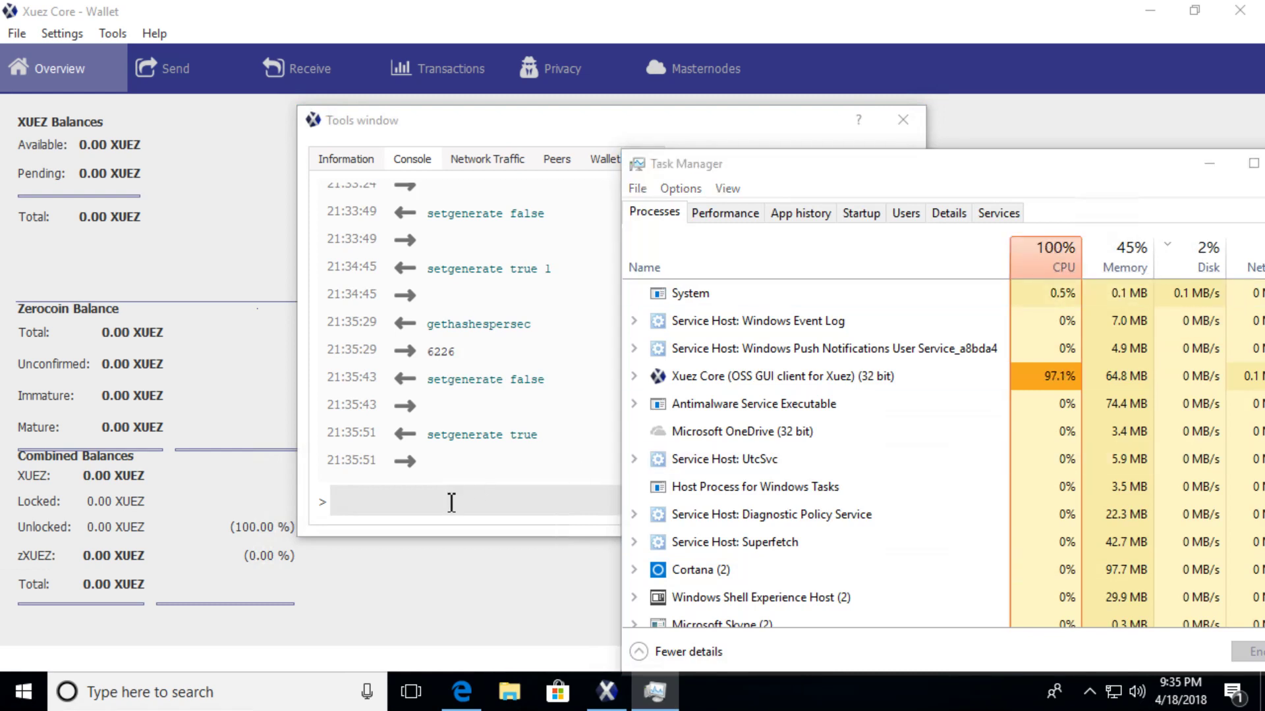
left_click(451, 502)
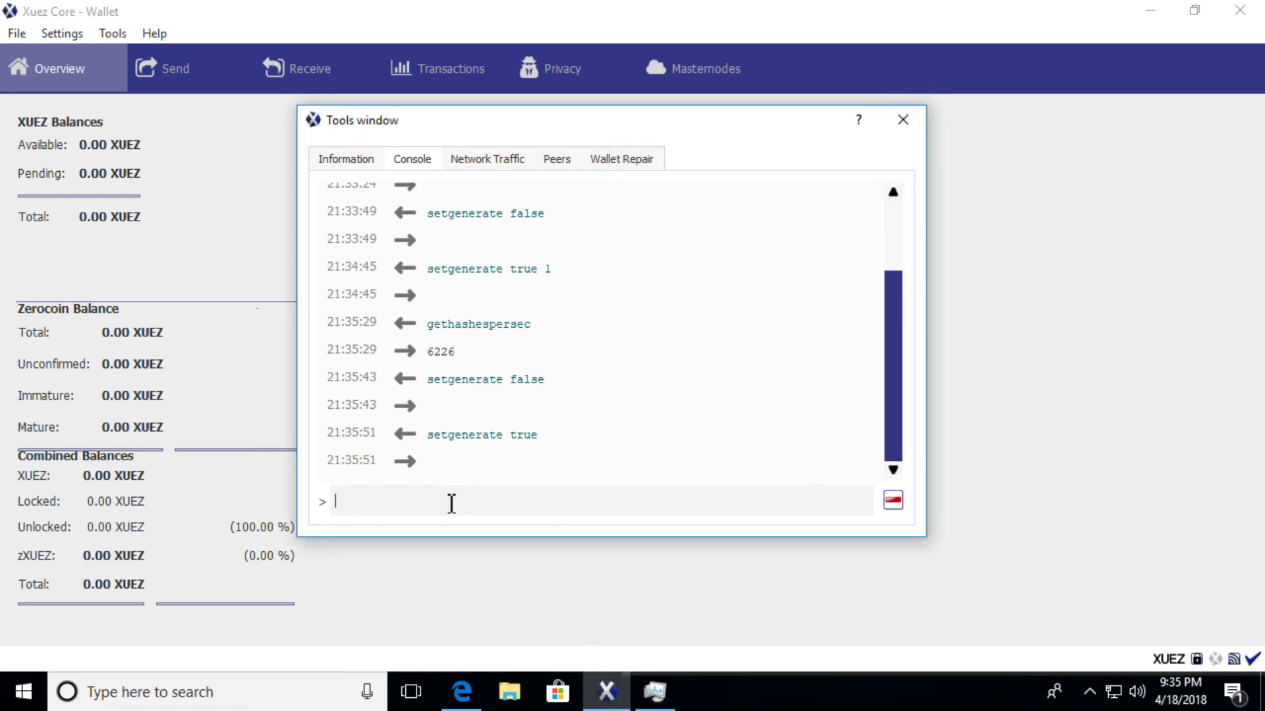
type("gethase")
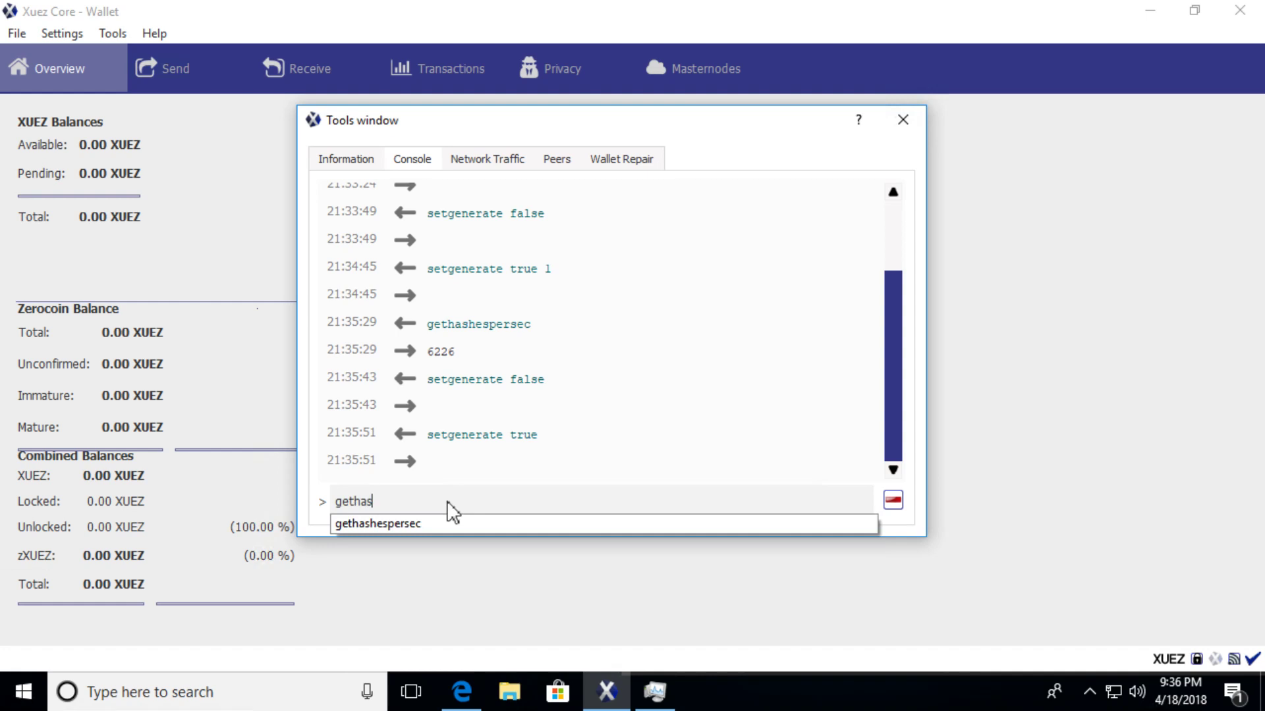
Run gethashespersec again, now returning 7968 with full-thread mining
key("BackSpace")
key("BackSpace")
key("BackSpace")
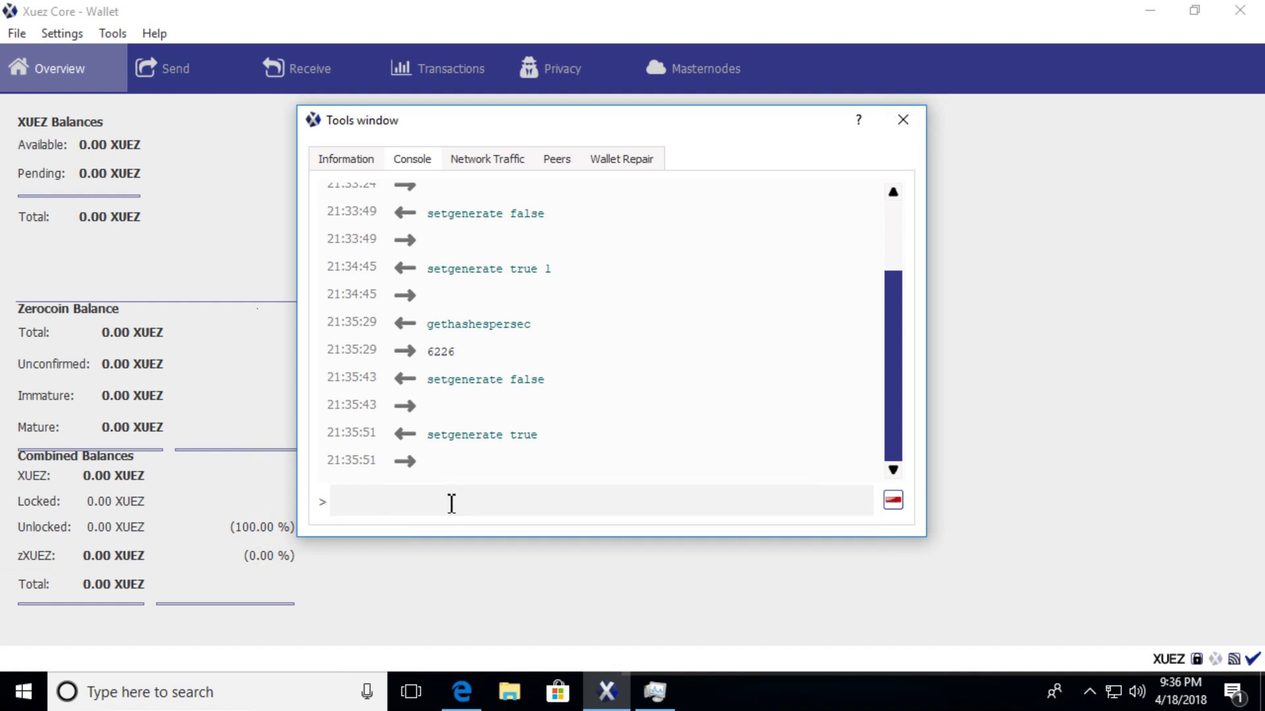
type("ge")
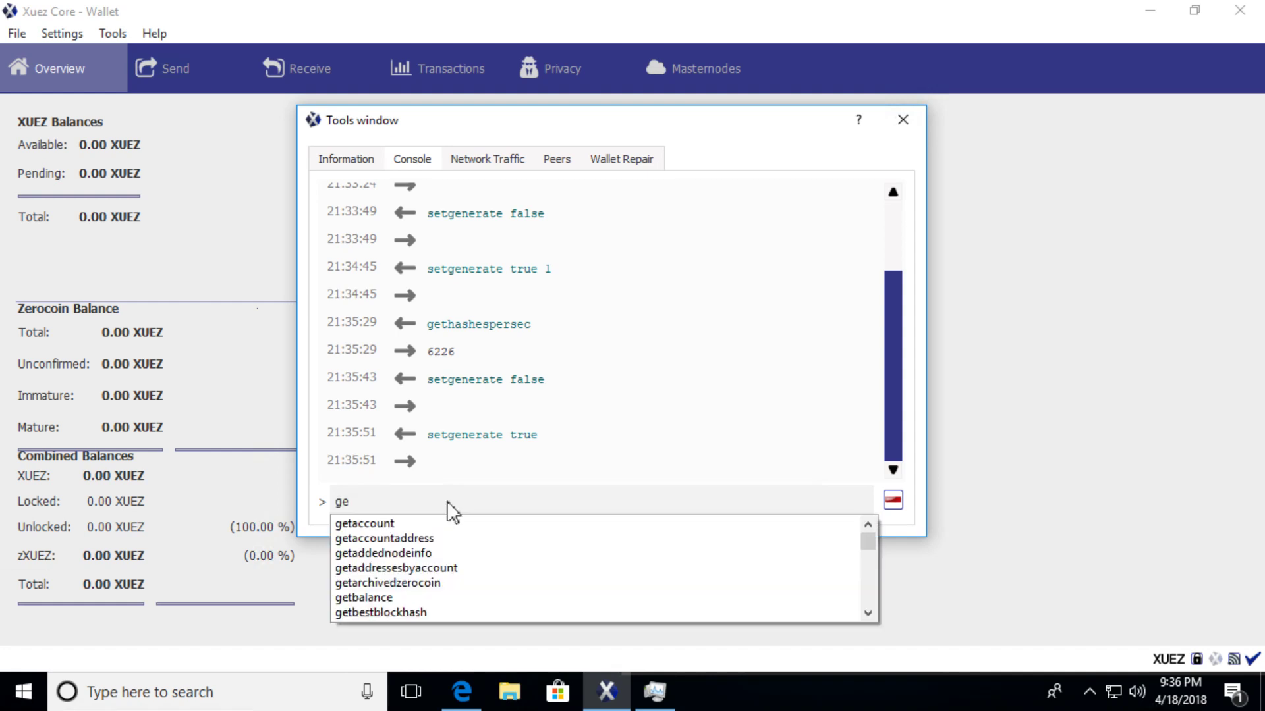
type("has")
key("BackSpace")
key("BackSpace")
key("BackSpace")
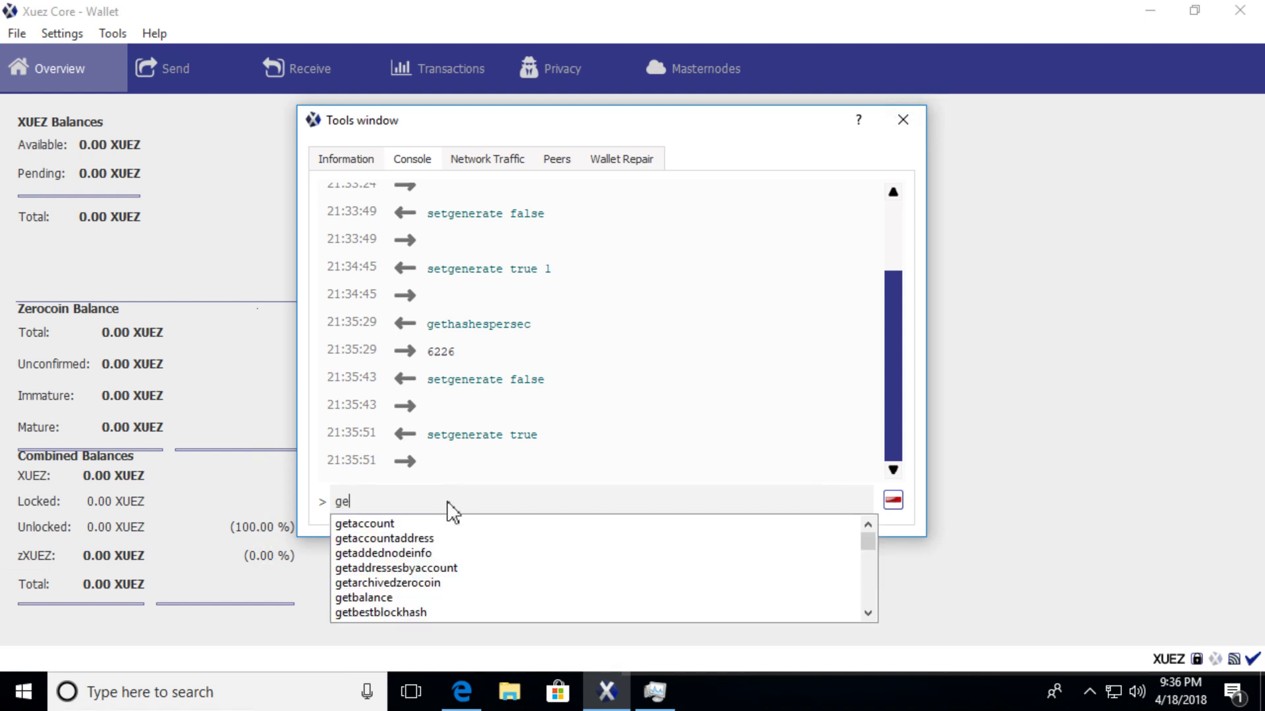
type("thas")
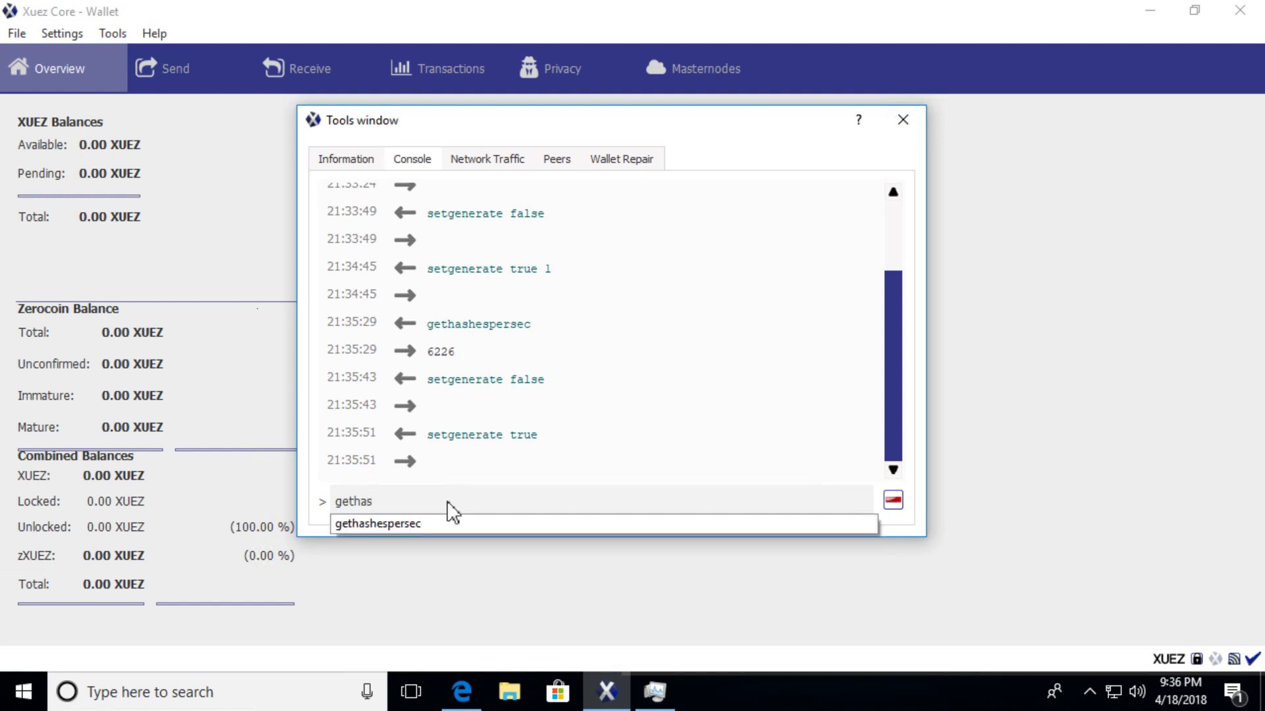
key("Down")
key("Return")
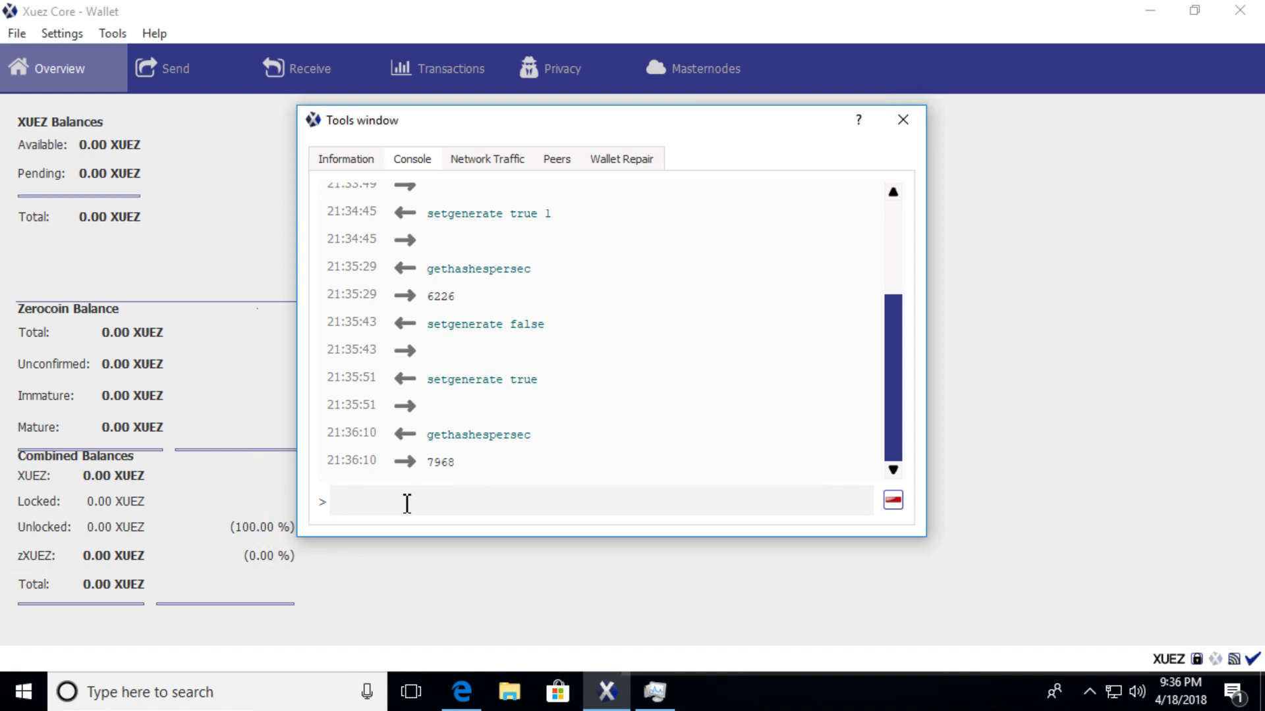
type("g")
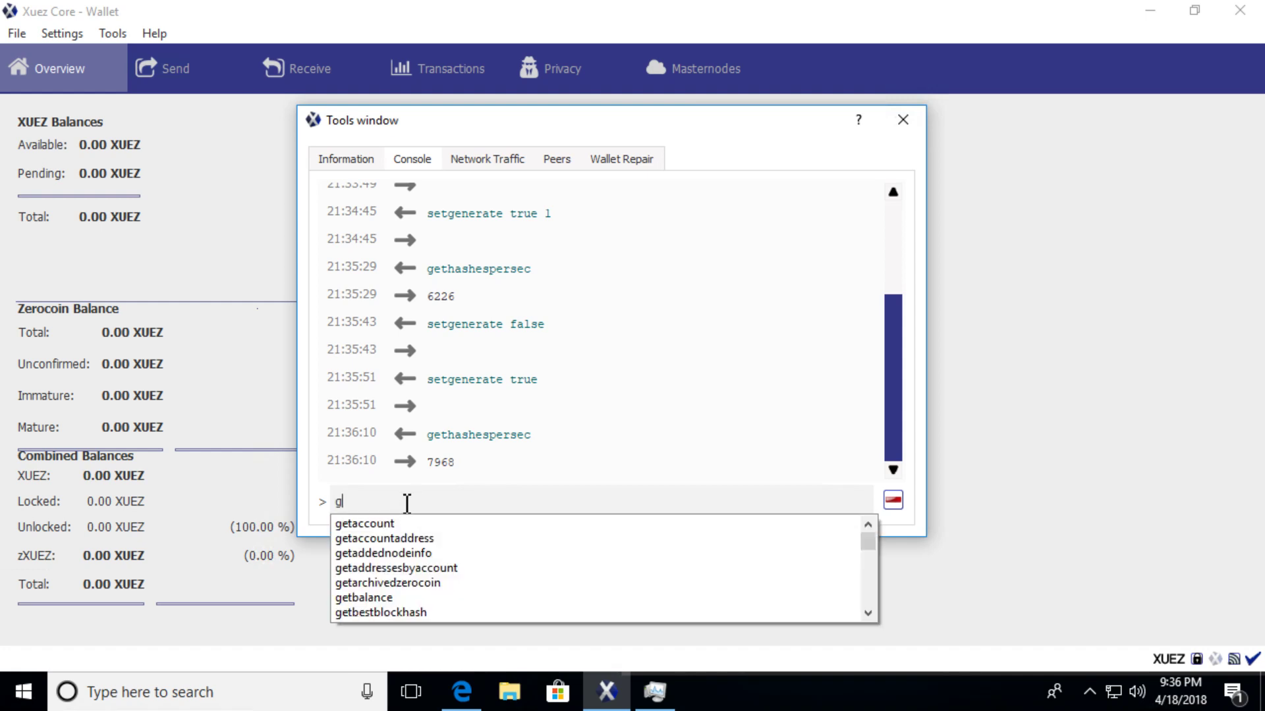
Run 'setgenerate false' in the console, picking setgenerate from the suggestions
key("BackSpace")
type("set")
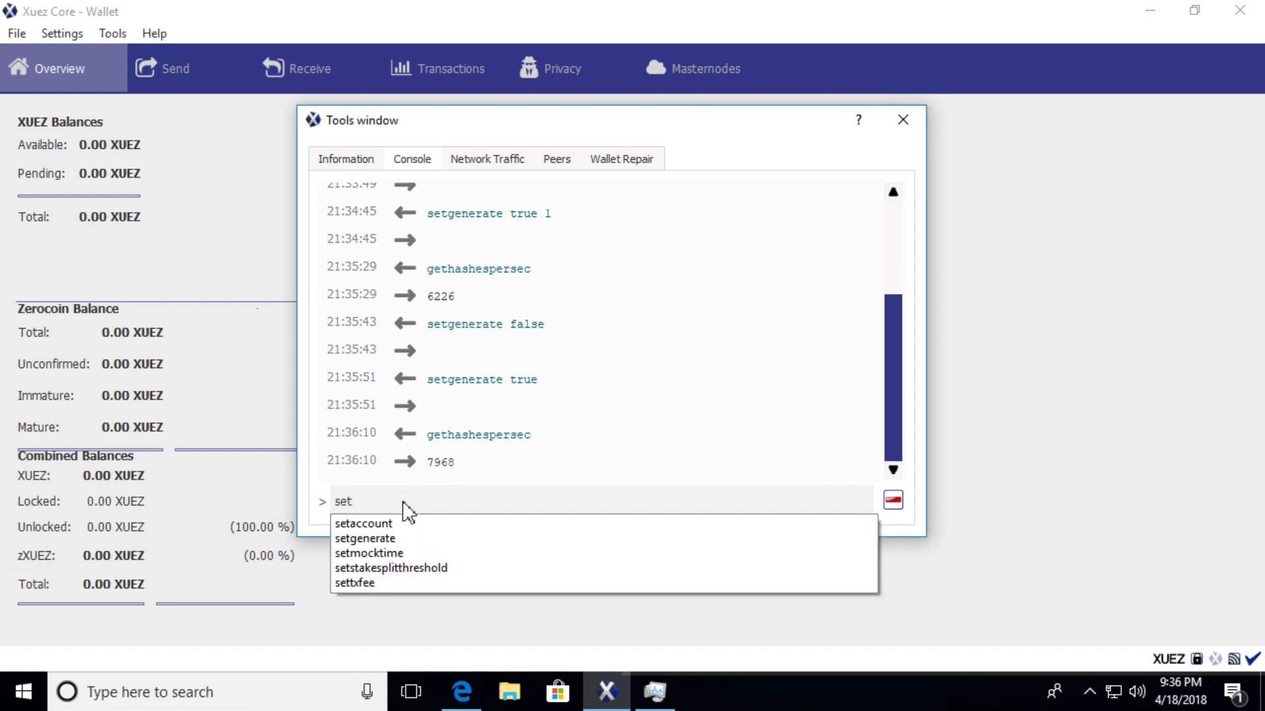
key("Down")
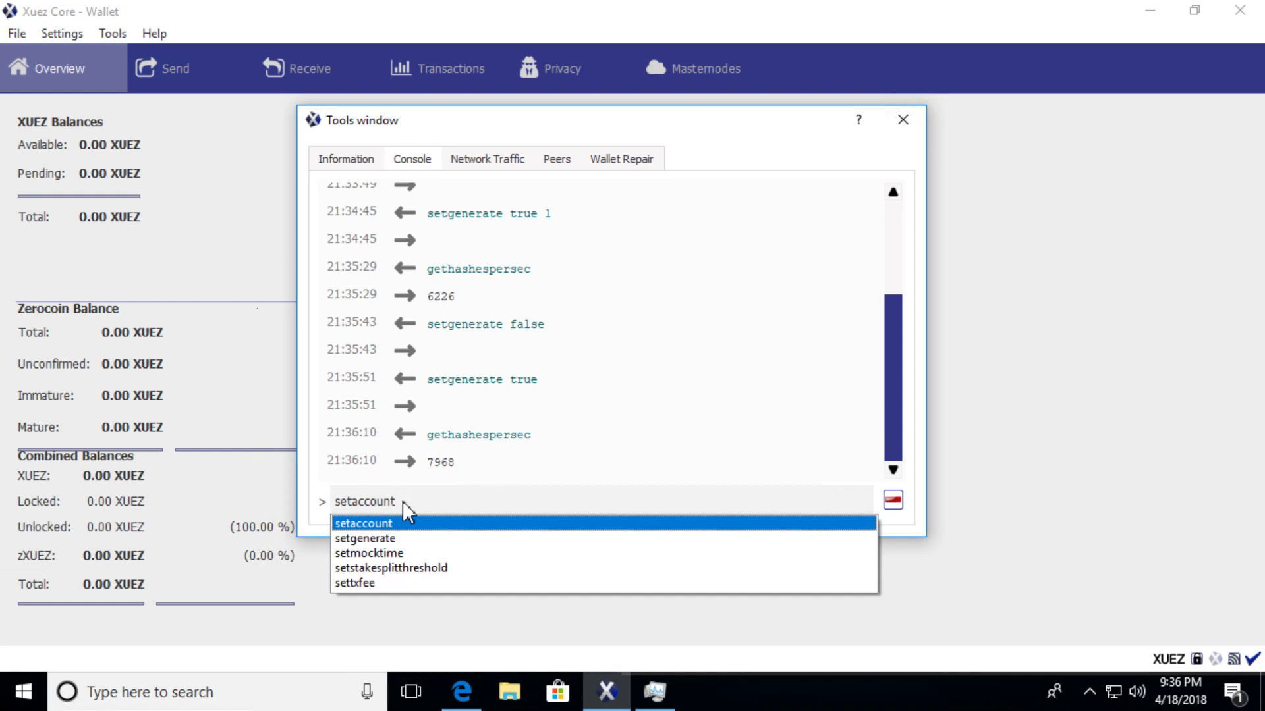
key("Down")
key("Down")
key("Up")
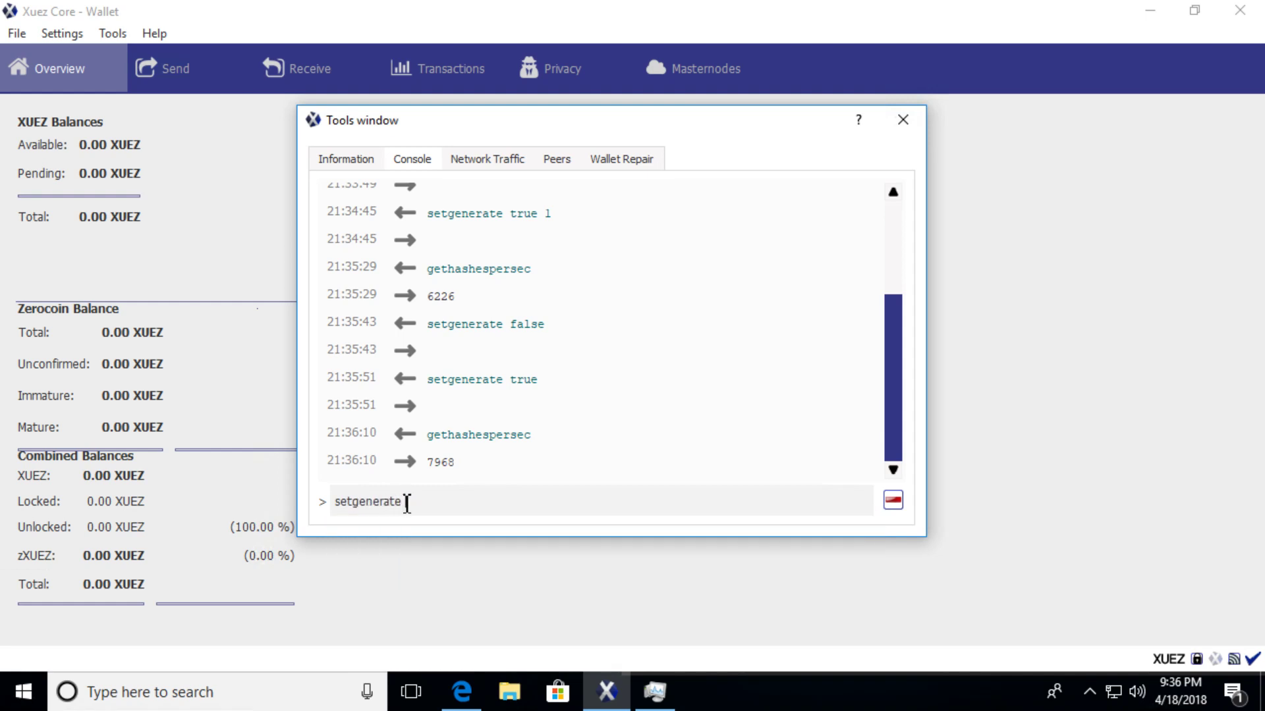
type("false")
key("BackSpace")
key("BackSpace")
key("BackSpace")
key("BackSpace")
type("alse")
key("Return")
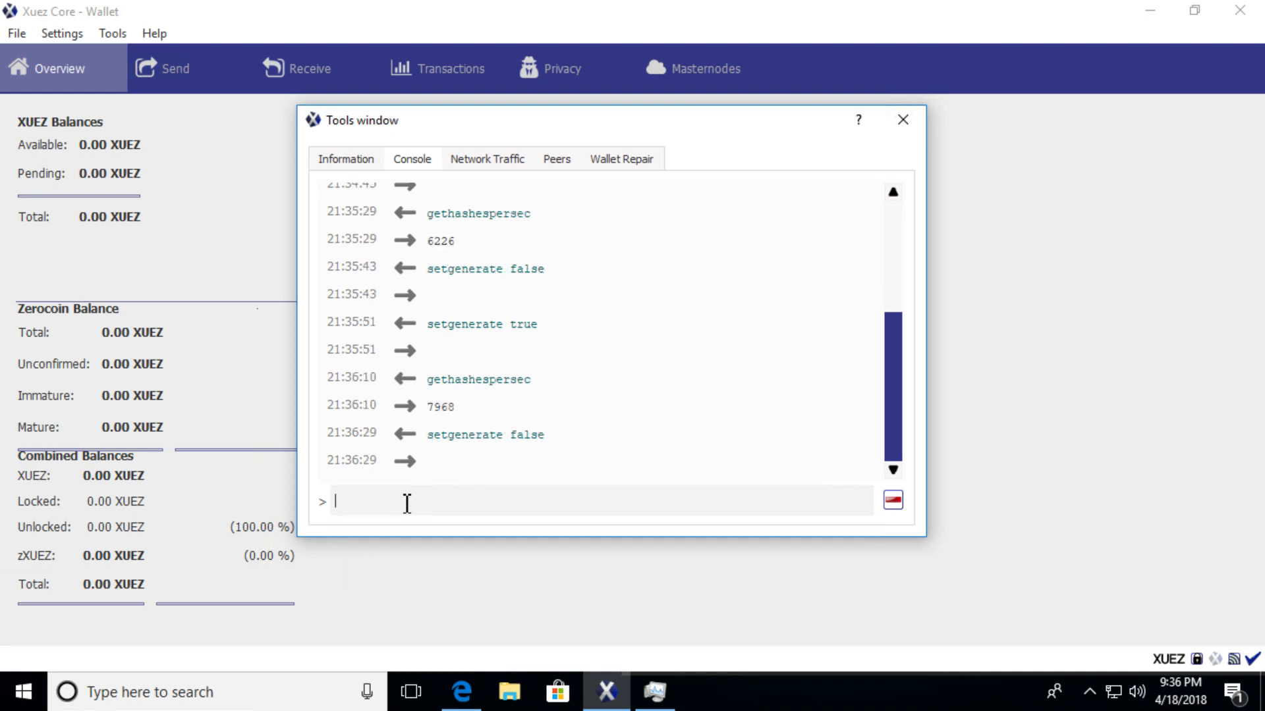